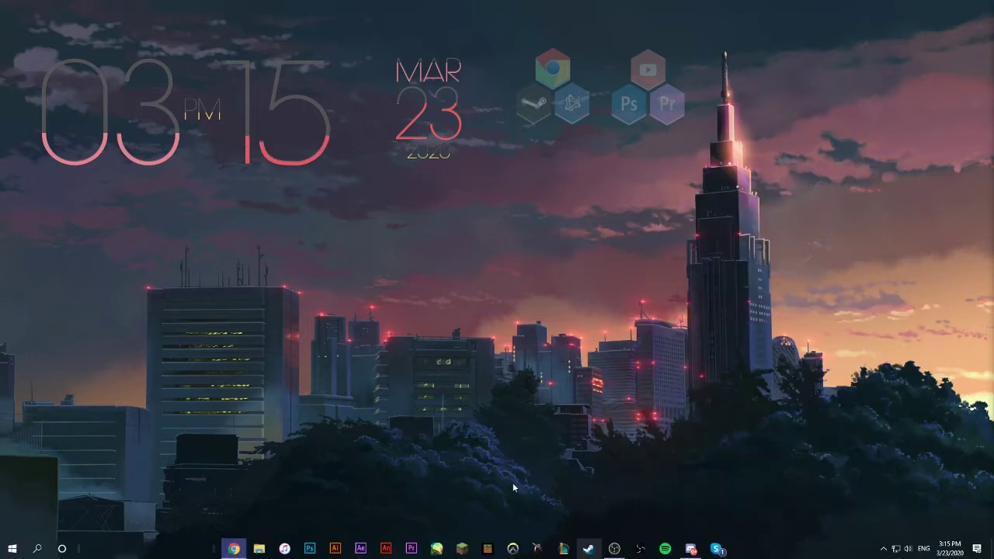
Step: Launch Illustrator, create a new CMYK document in inches and apply the Essentials Classic workspace
left_click(333, 549)
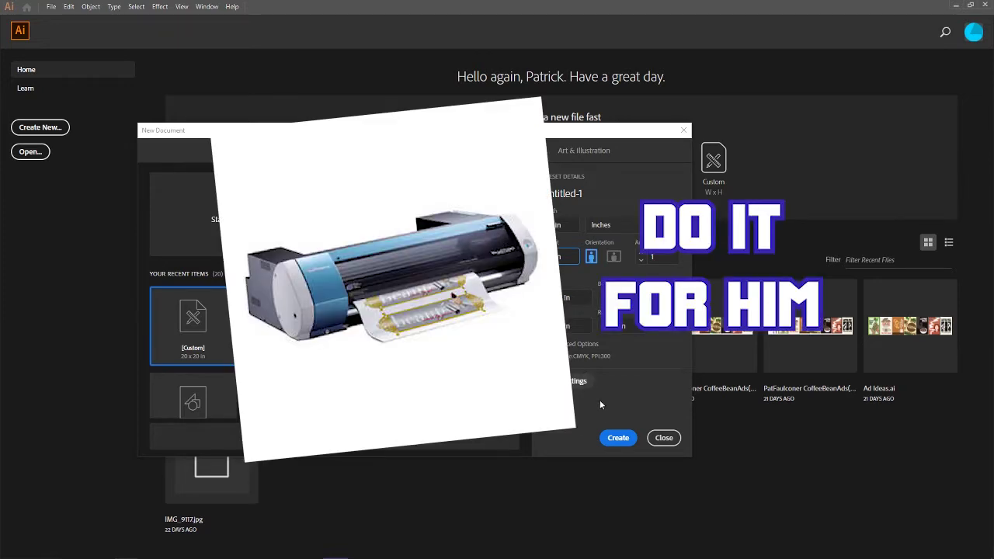
left_click(618, 437)
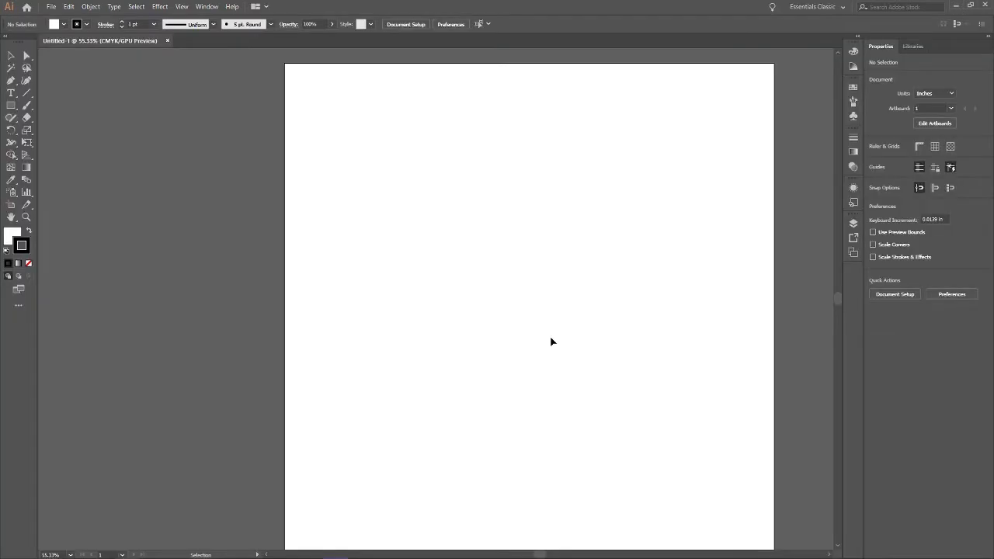
left_click(832, 11)
left_click(809, 58)
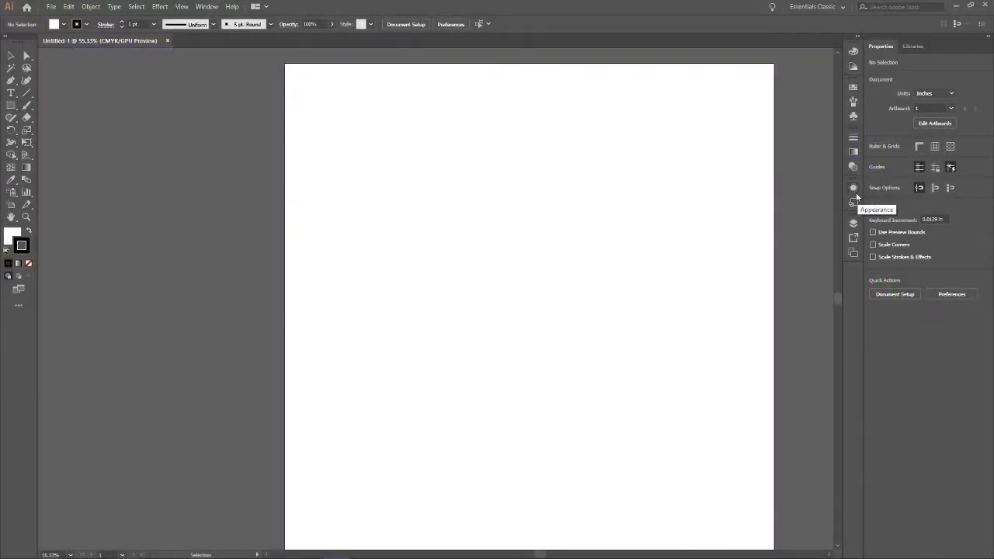
Step: Place the photo of the man in the green hoodie and scale it to about 8.8 × 11.7 in on the artboard
left_click(52, 6)
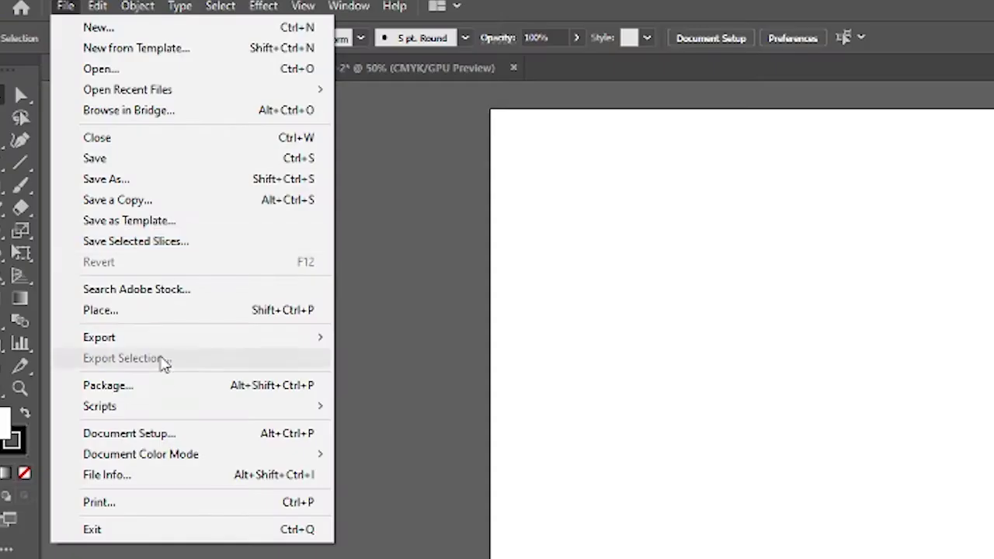
left_click(142, 312)
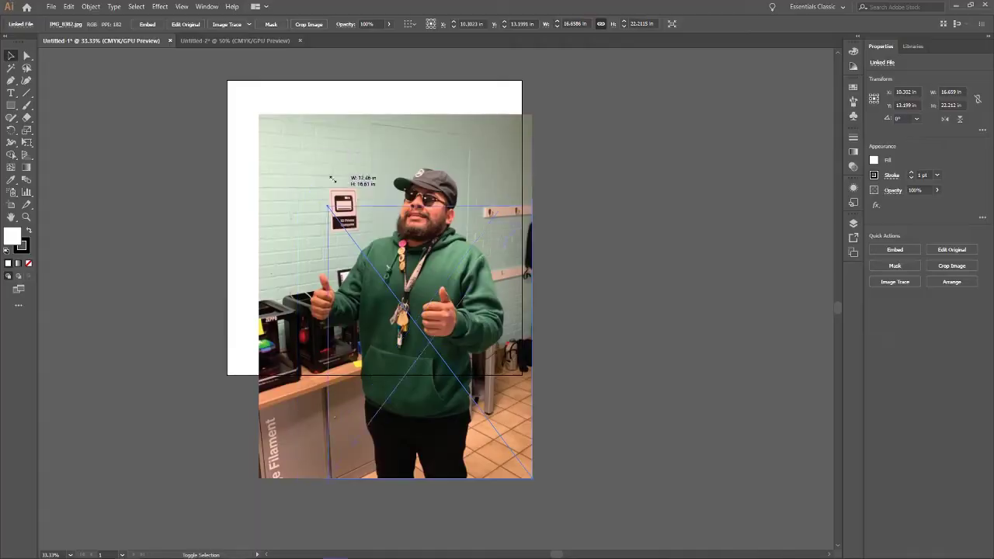
left_click(387, 286)
left_click_drag(476, 381, 386, 226)
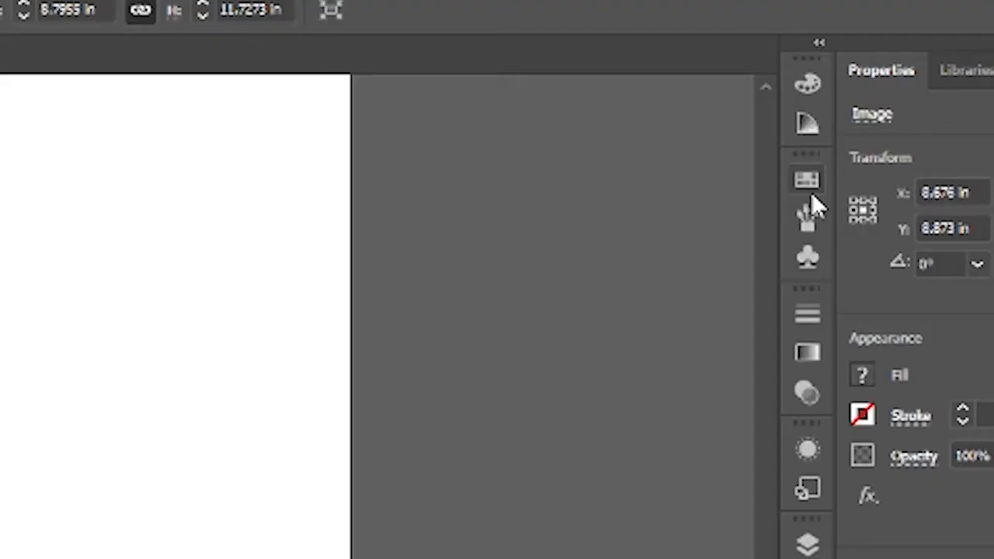
Step: Show the colour swatches, deselect the photo and choose the green C=75 M=0 Y=75 K=0 swatch for the stroke
left_click(854, 89)
left_click_drag(590, 350, 590, 558)
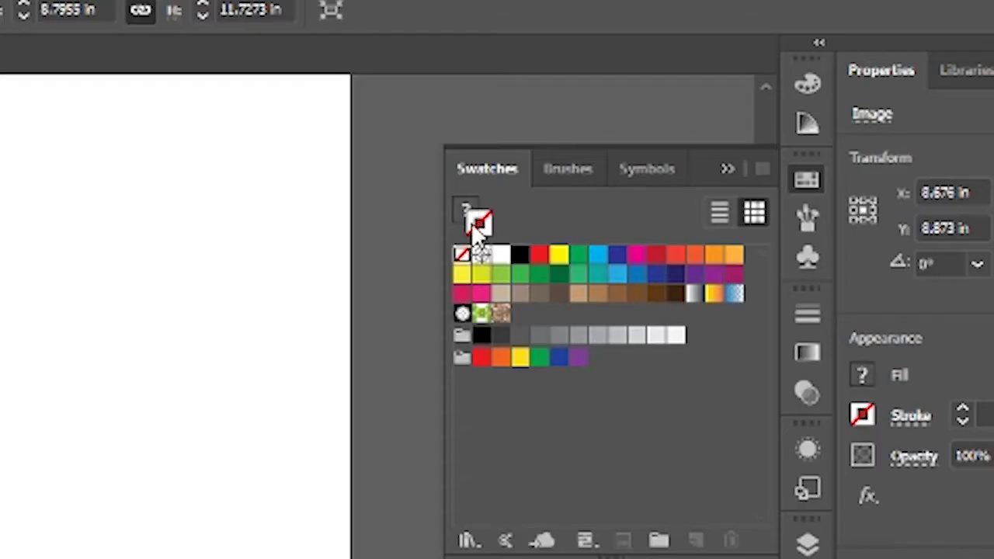
left_click(470, 219)
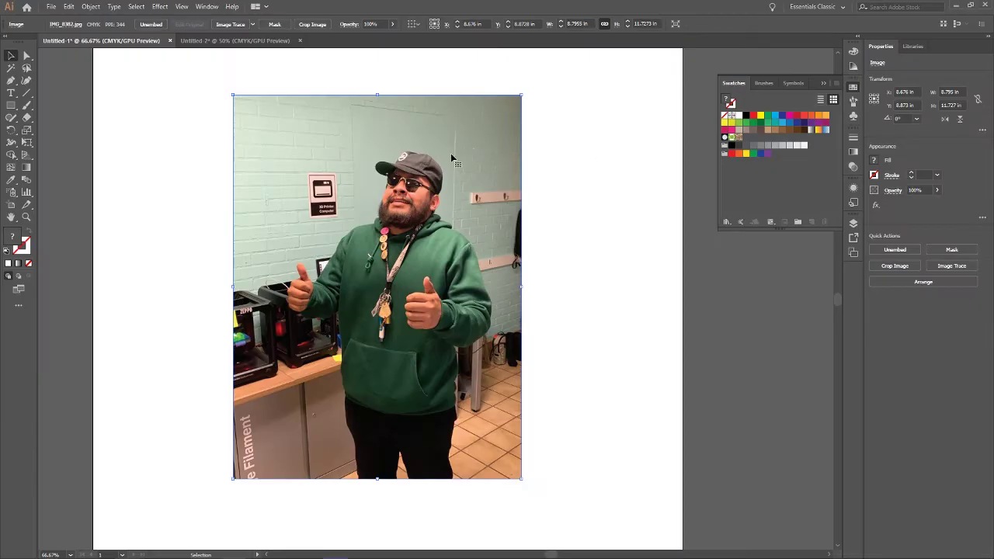
left_click(637, 172)
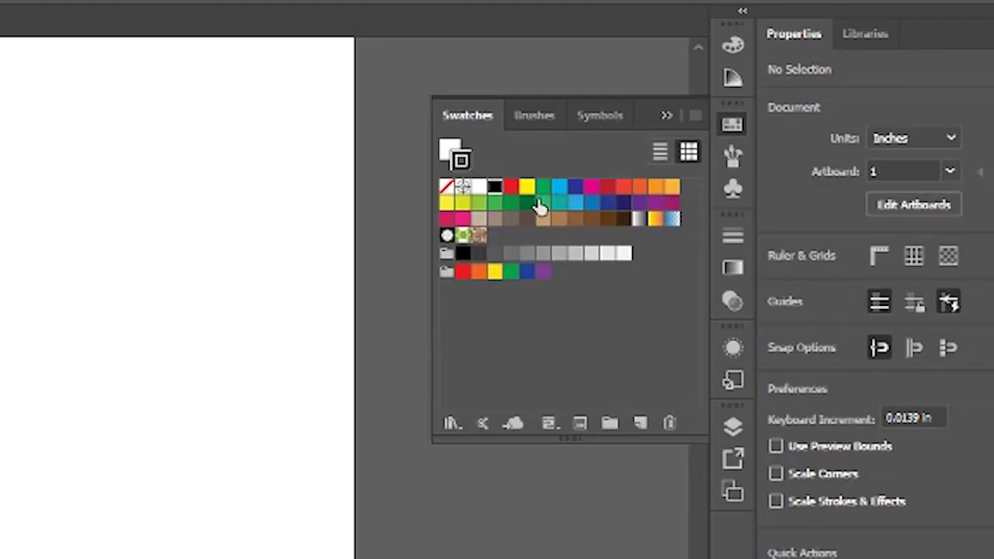
left_click(543, 202)
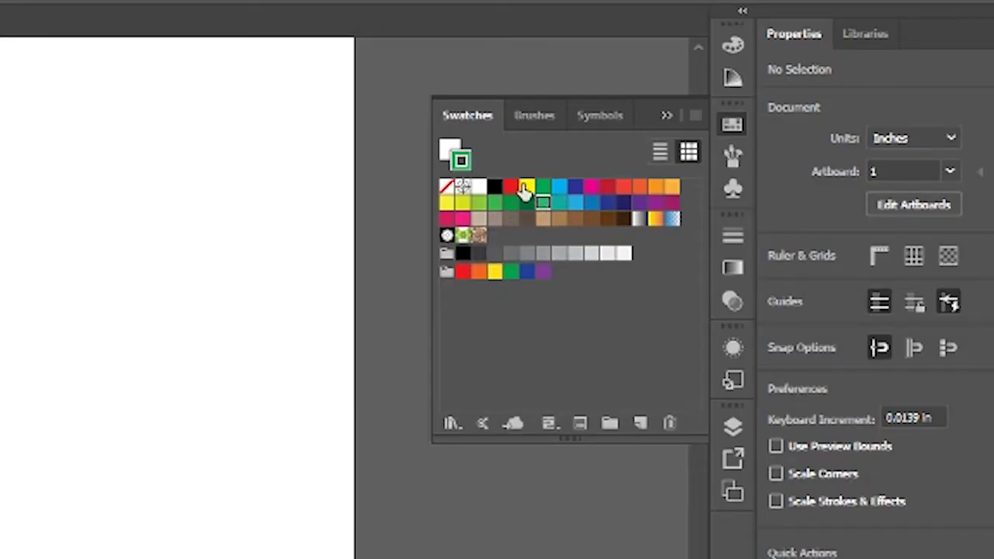
left_click(522, 185)
left_click(507, 206)
left_click(543, 210)
left_click(543, 203)
Step: Start a new swatch named CutContour and set its color type to Spot Color
left_click(639, 423)
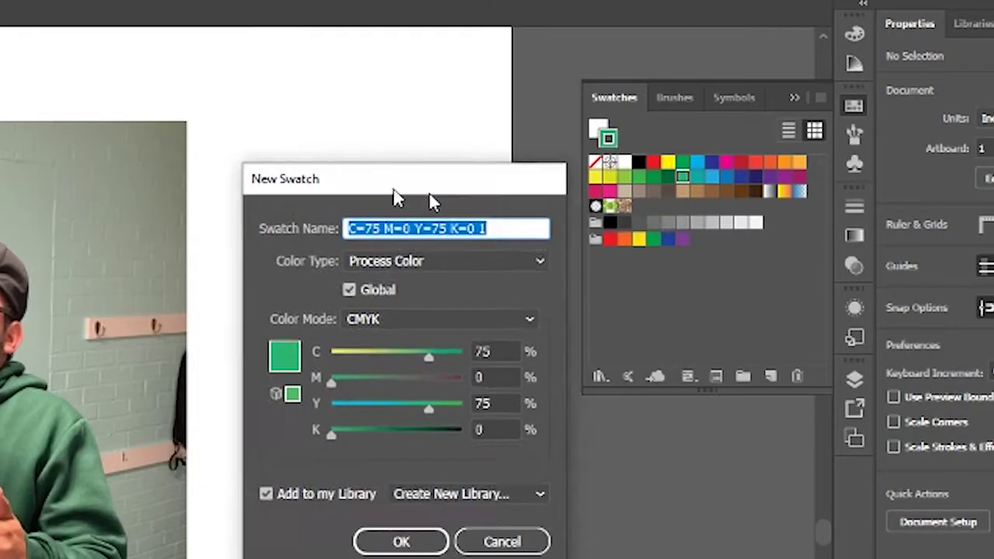
left_click_drag(429, 192, 427, 105)
double_click(496, 142)
left_click_drag(496, 141, 339, 150)
type("CutContour")
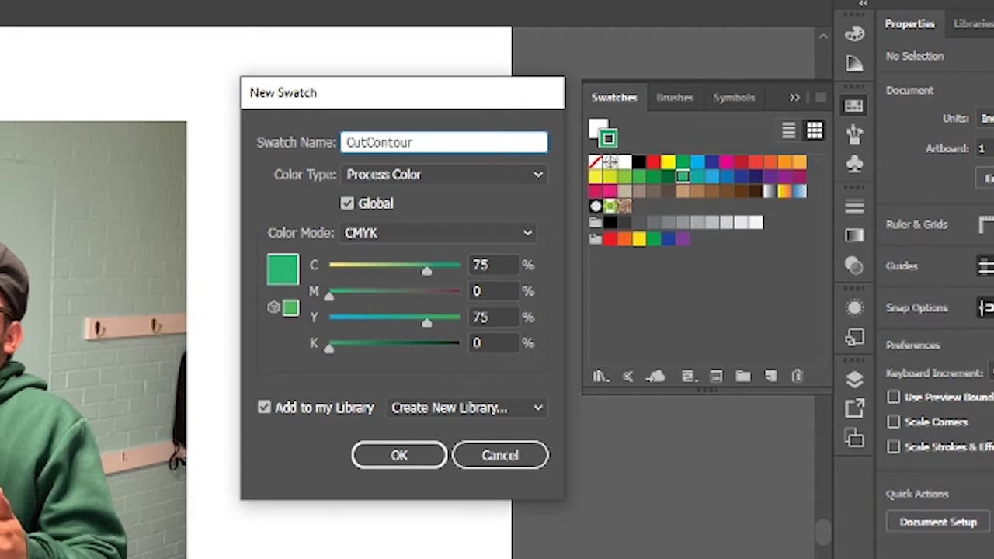
left_click(458, 175)
left_click(393, 219)
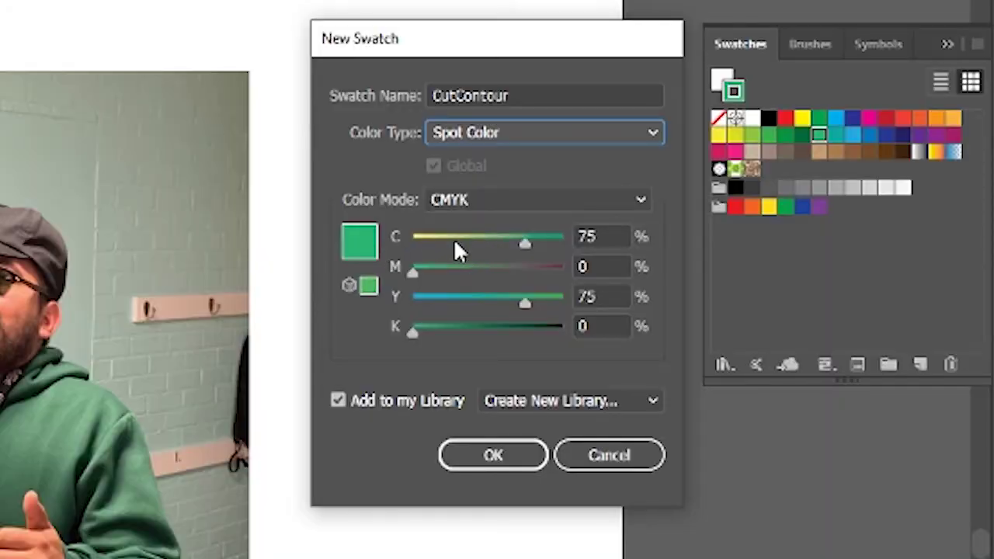
Step: Mix the CutContour swatch as pure magenta, with magenta at full strength and cyan and yellow at zero
left_click_drag(454, 241, 412, 239)
left_click_drag(460, 266, 598, 270)
left_click_drag(503, 303, 432, 330)
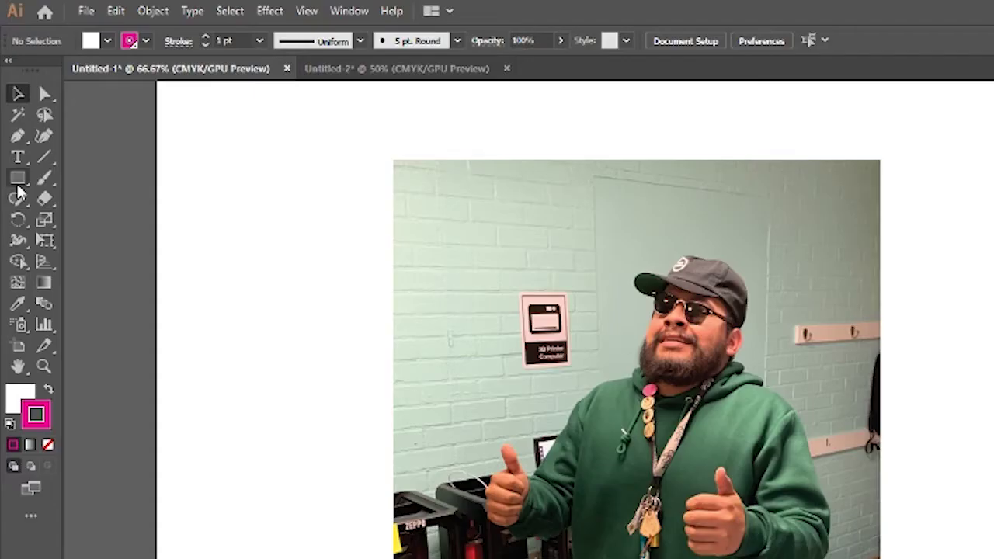
Step: Draw a rectangle exactly over the photo, about 8.8 × 11.7 in, with no fill and the CutContour swatch as stroke
left_click(18, 181)
left_click_drag(233, 95, 521, 479)
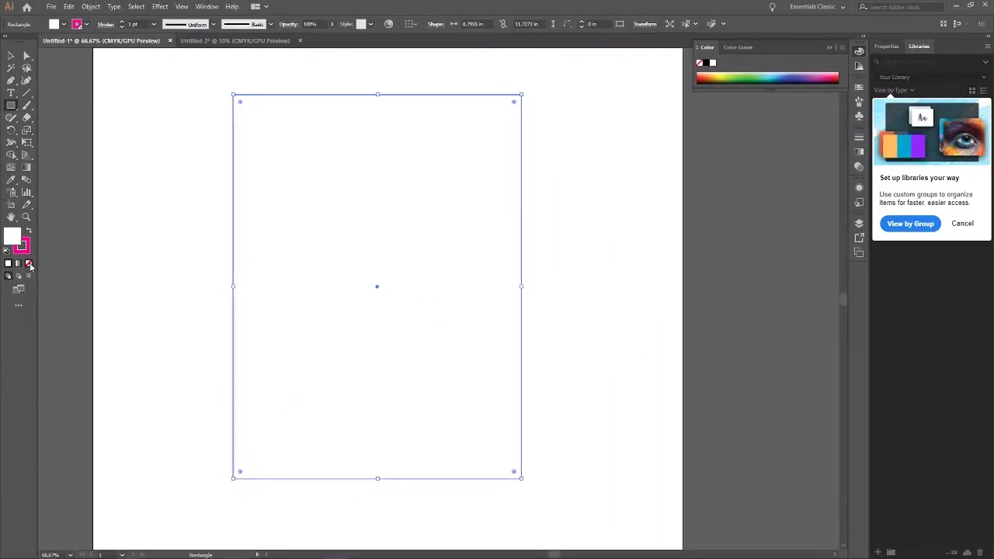
left_click(41, 296)
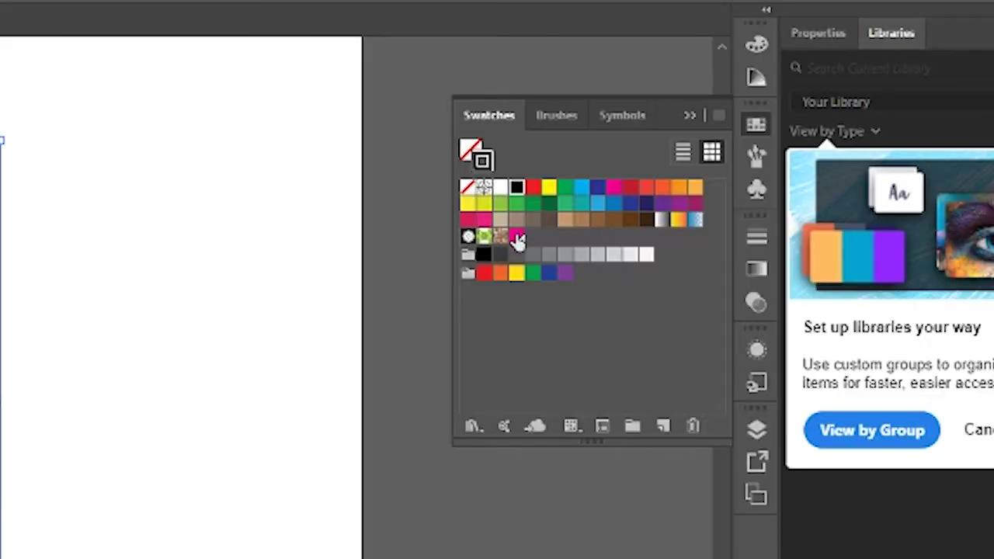
left_click(516, 235)
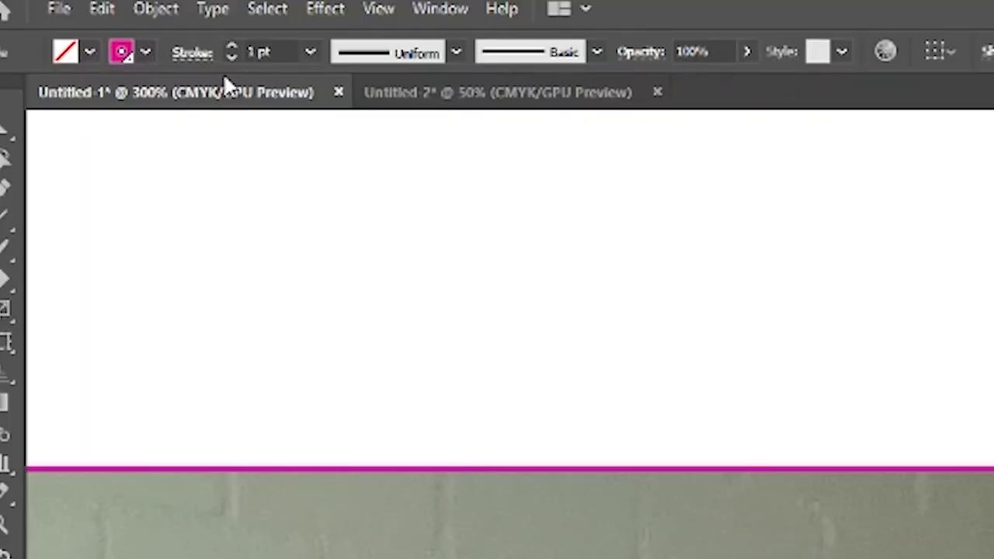
Step: Set the cut outline's stroke weight to 0.01 pt
double_click(242, 58)
type("0")
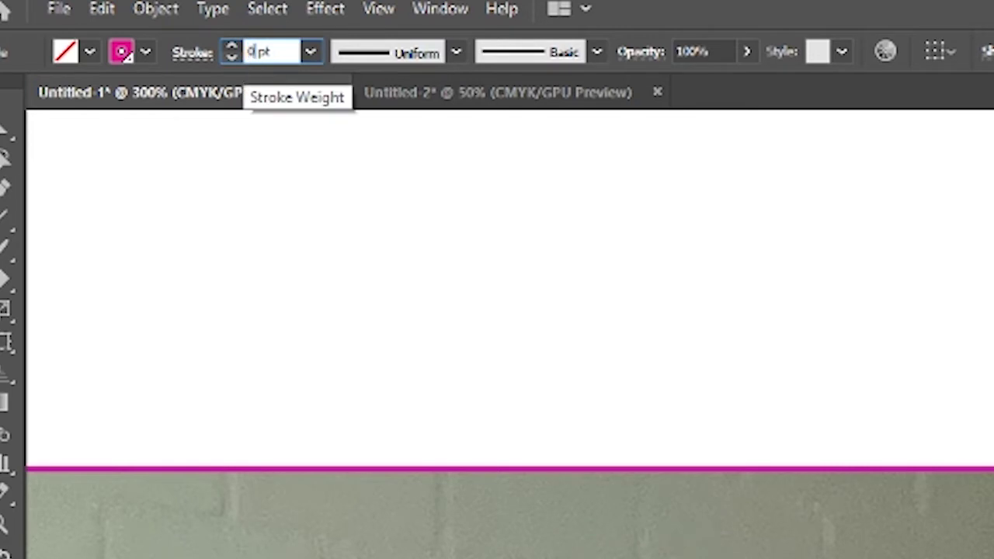
type(".01")
key("Return")
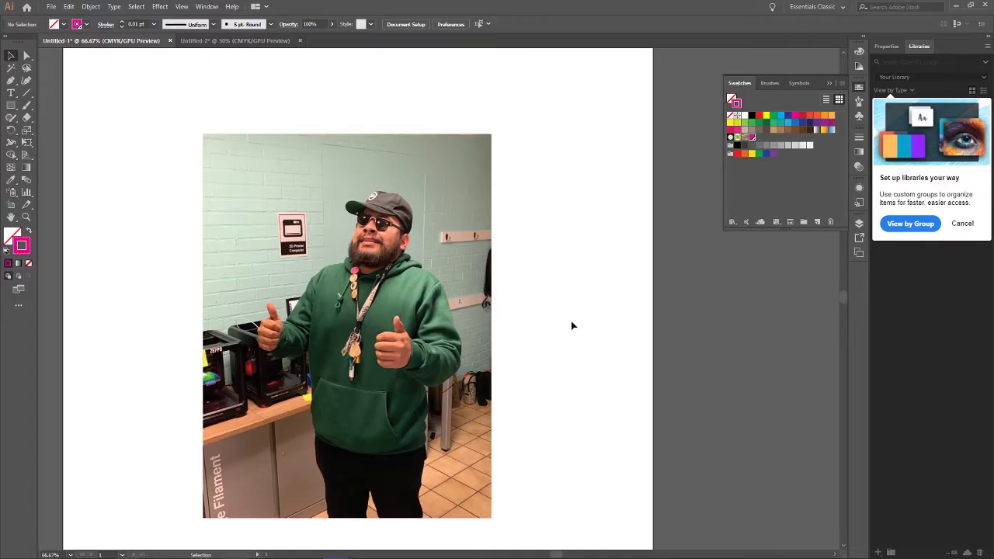
Step: Resize the grouped photo and outline to a height of 3 in with proportions constrained
scroll(497, 500, "down", 1)
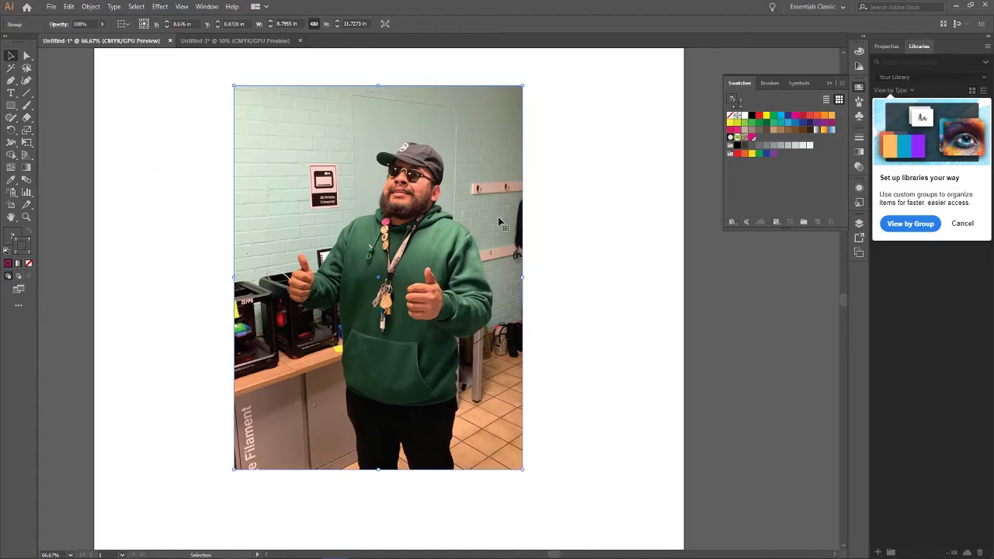
left_click_drag(523, 85, 370, 332)
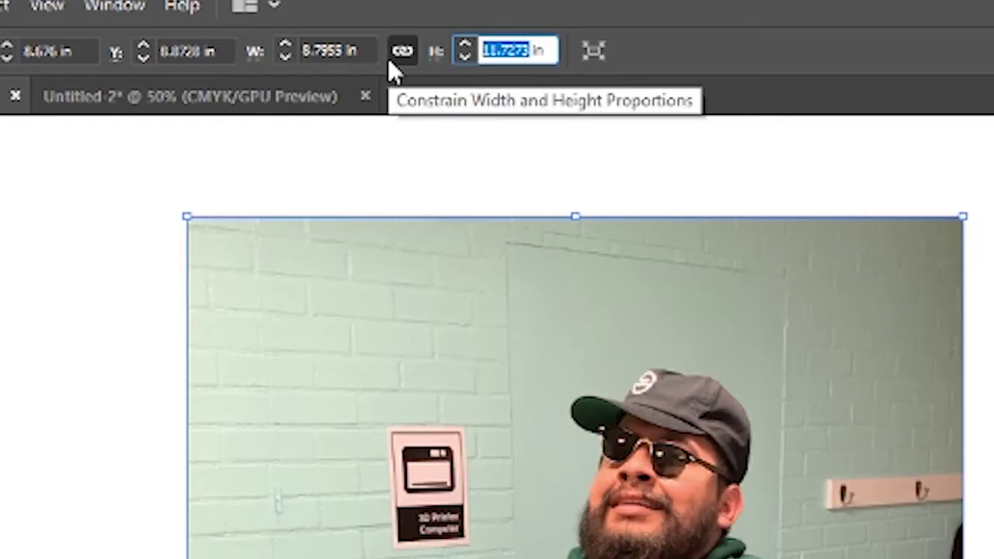
type("3")
key("Return")
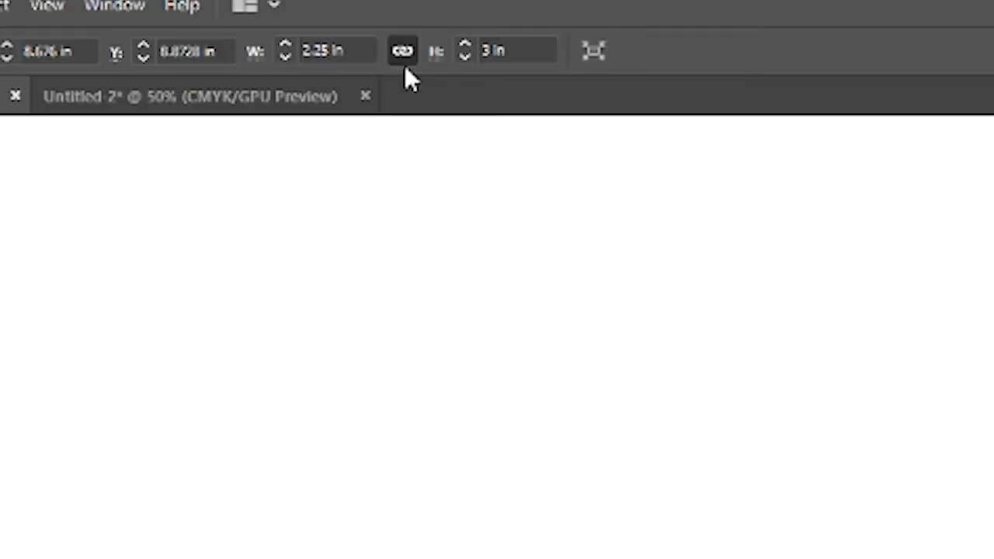
Step: Try stretching the group to a width of 45 in with proportions unconstrained, and undo it
left_click(401, 51)
double_click(321, 48)
type("45")
key("Return")
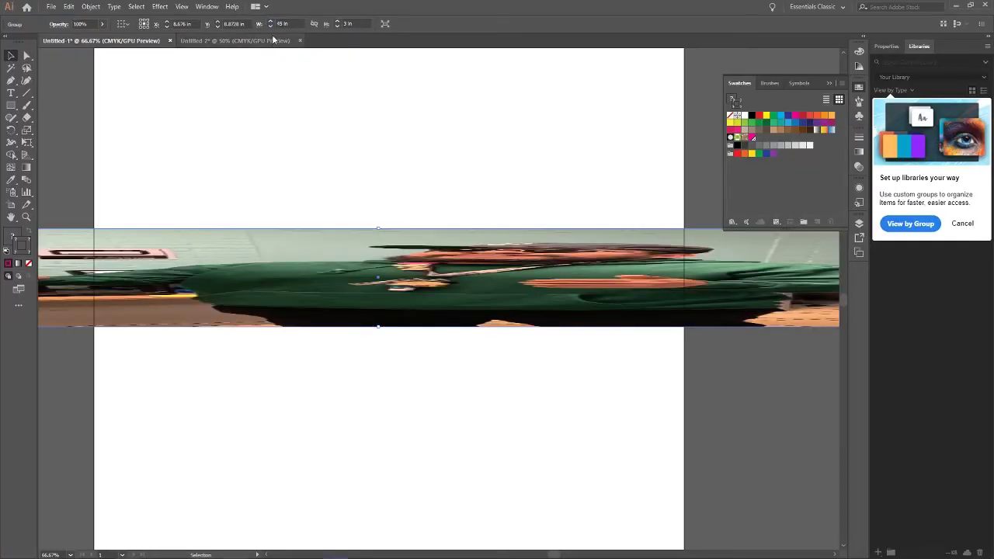
key("ctrl+z")
Step: Move the photo group into the artboard's lower-left corner and paste a copy of it beside the original
left_click_drag(369, 243, 121, 494)
left_click_drag(322, 371, 293, 400)
left_click(69, 6)
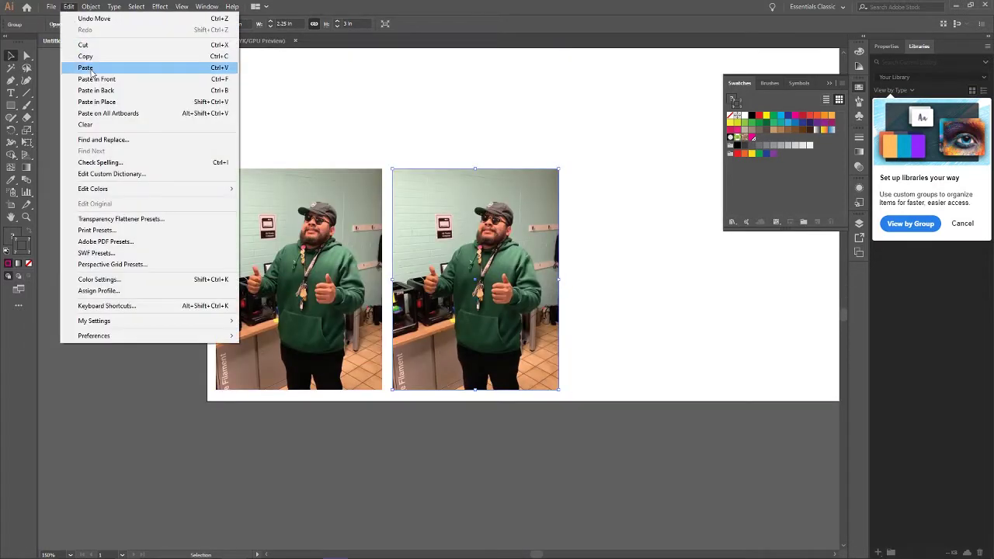
left_click(85, 69)
left_click_drag(396, 322, 612, 303)
left_click_drag(470, 130, 665, 340)
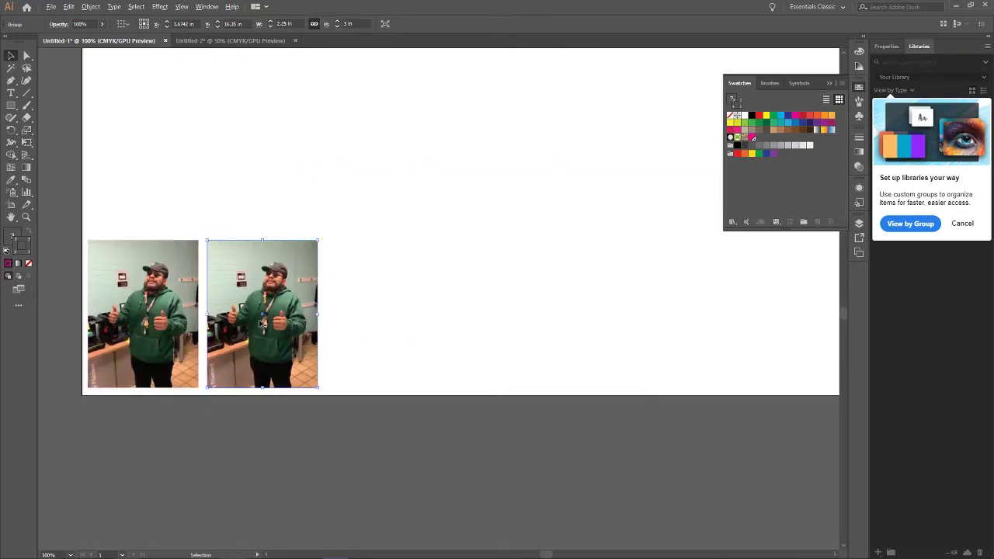
Step: Repeat the evenly spaced duplication of the photo group to fill the artboard with seven columns and five rows
left_click_drag(261, 323, 381, 323)
key("ctrl+z")
key("ctrl+d")
key("ctrl+d")
key("ctrl+d")
key("ctrl+d")
key("ctrl+d")
key("ctrl+minus")
key("ctrl+minus")
key("ctrl+minus")
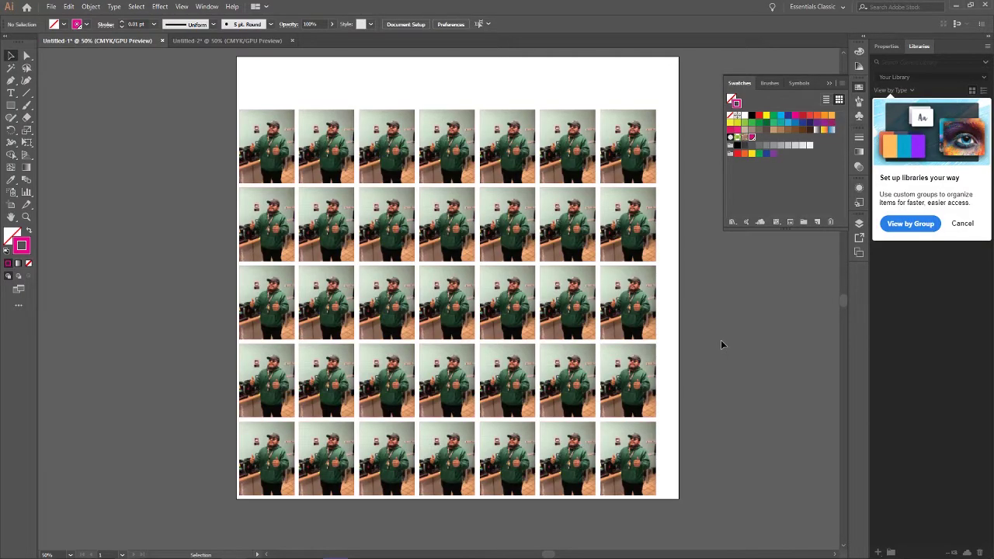
Step: Try to save the sticker sheet in Downloads as an Illustrator EPS file named Cool stuff
key("ctrl+s")
type("Cool stuff")
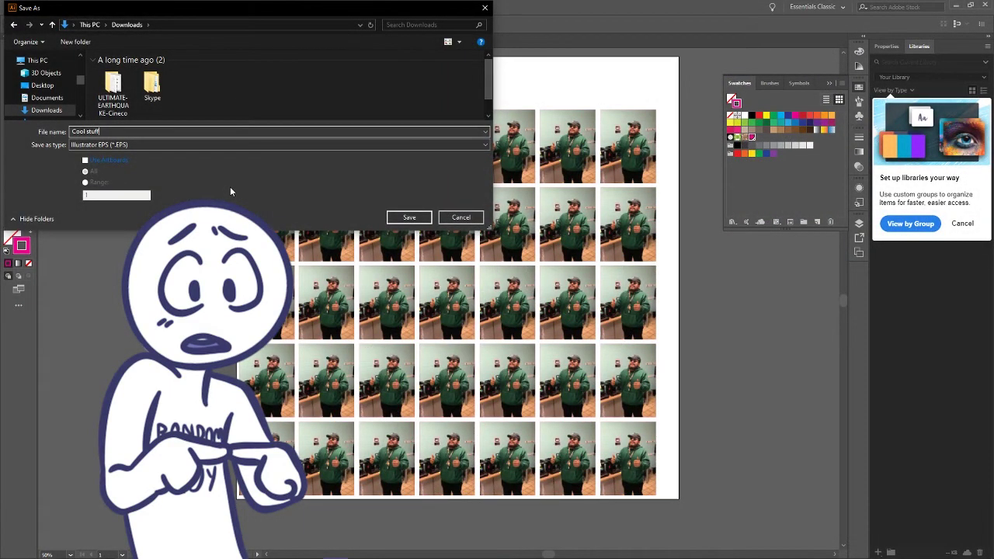
left_click(461, 217)
Step: Create another new document 18 in wide and 18 in high, in portrait orientation with one artboard
left_click(35, 7)
left_click(93, 39)
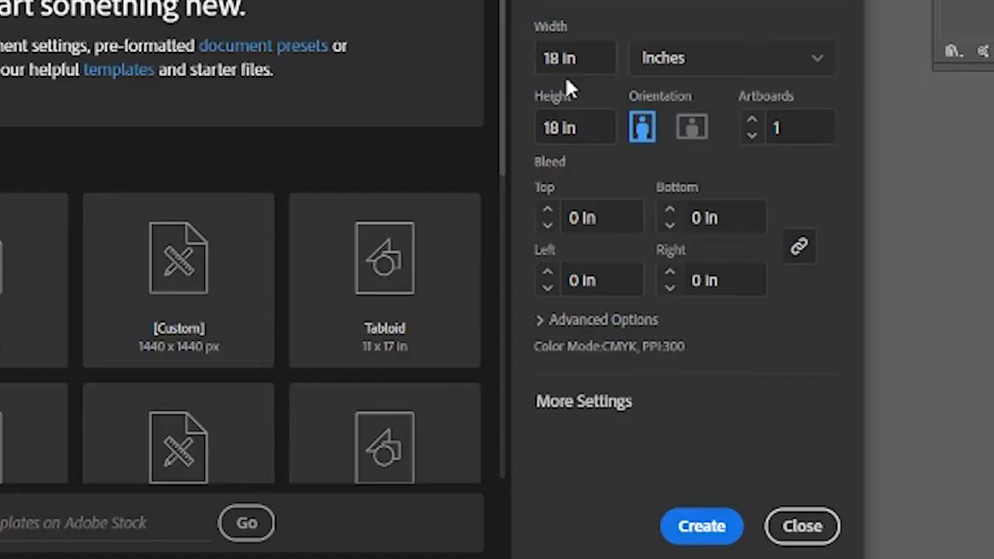
left_click_drag(144, 44, 405, 275)
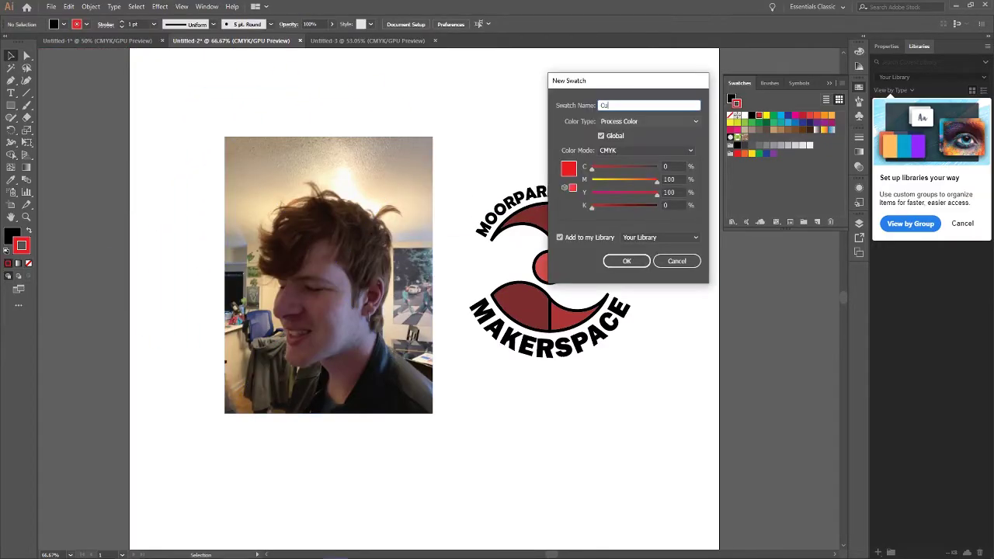
Step: Name the new swatch in Untitled-2 CutContour, and select the raster photo and the Makerspace logo in turn
type("tCont")
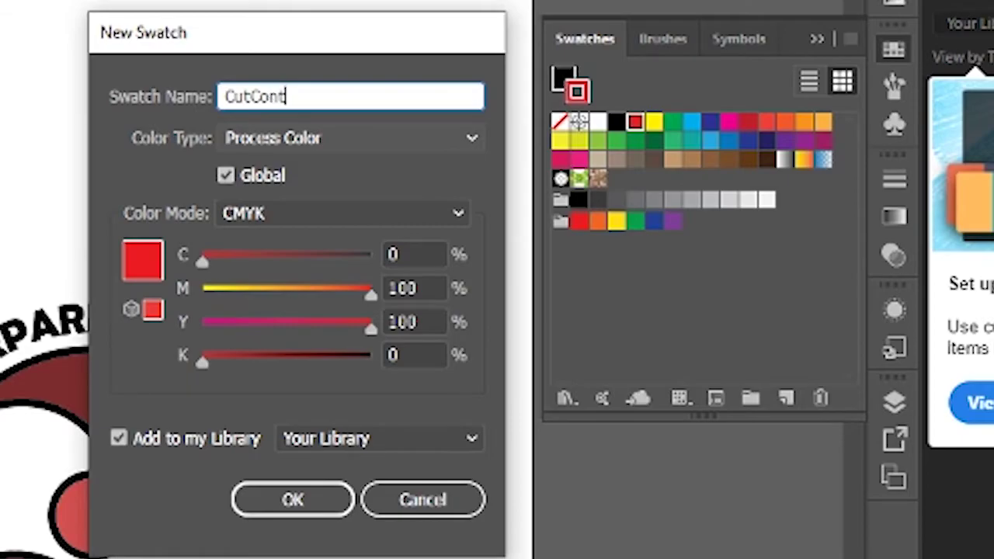
left_click(383, 201)
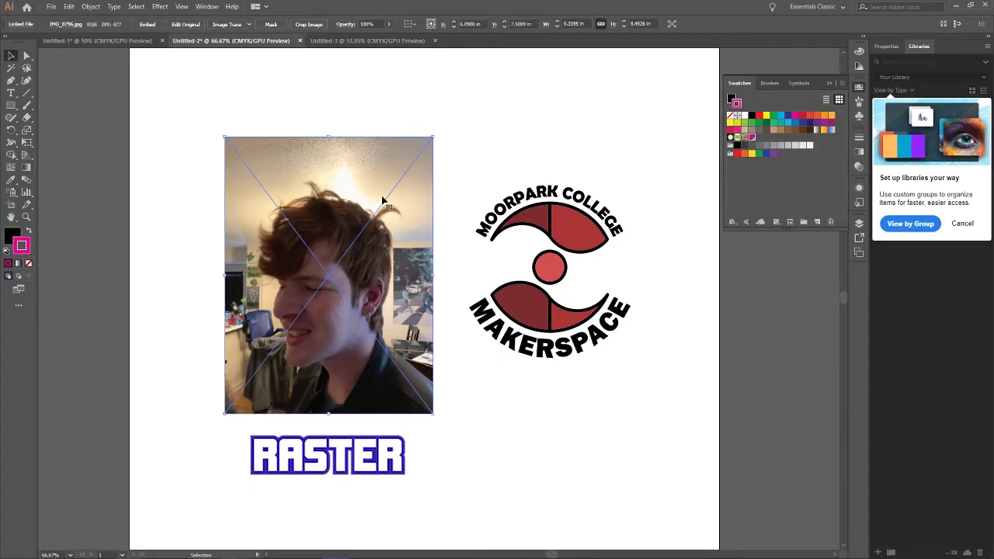
left_click(534, 217)
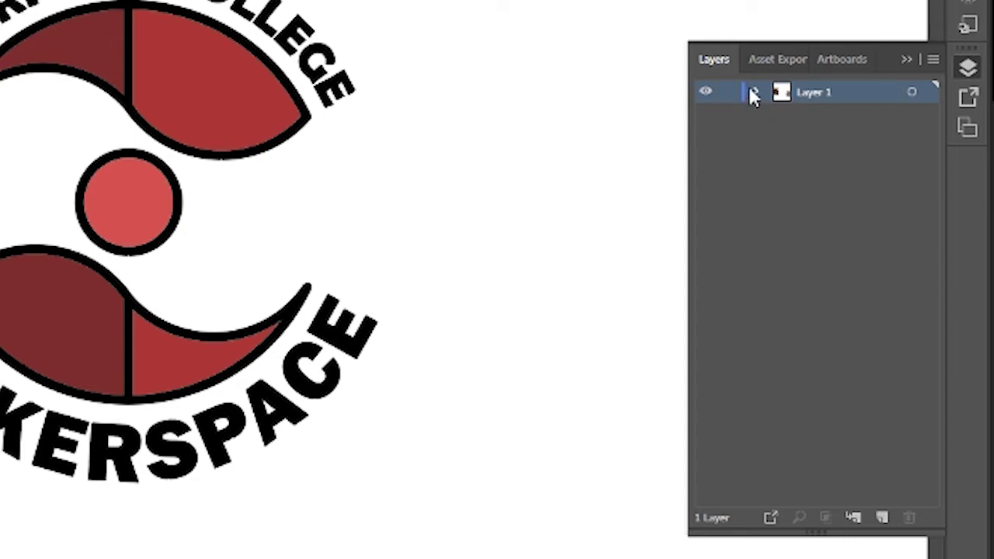
Step: Expand Layer 1, select the Makerspace logo group and paste a copy of it directly behind the original
left_click(756, 92)
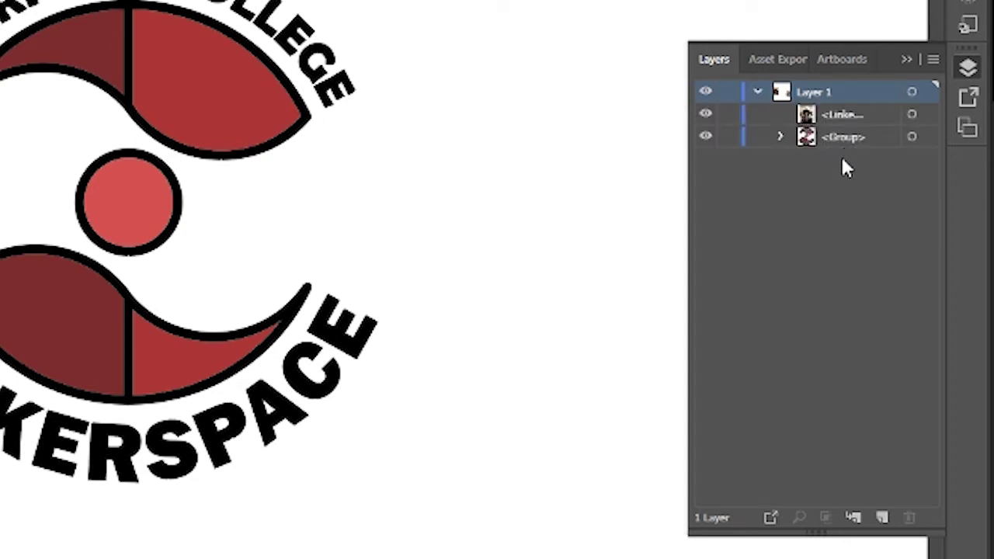
left_click(346, 326)
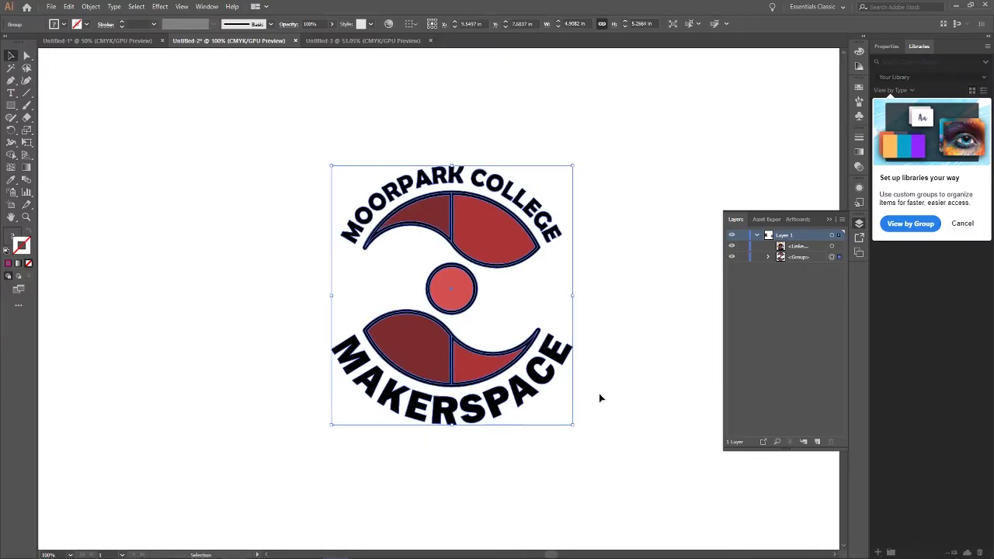
key("a")
key("ctrl+b")
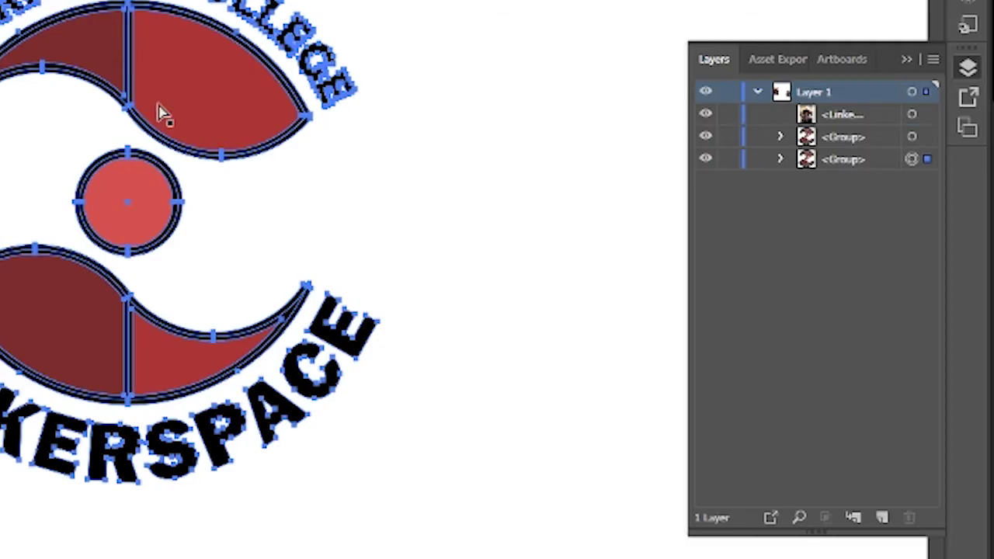
Step: Lock and hide the original Makerspace logo group, leaving its copy underneath selected
key("v")
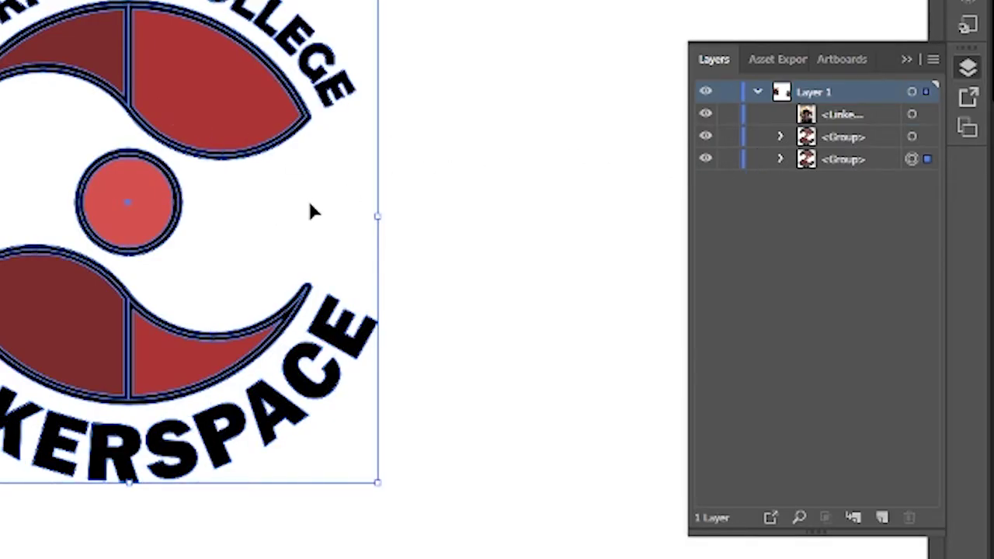
left_click(728, 138)
left_click(705, 137)
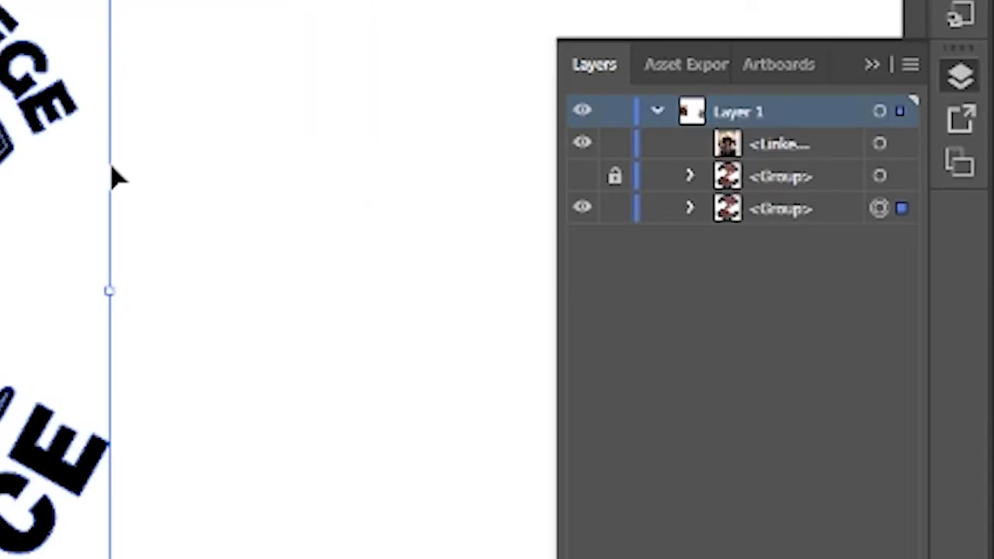
Step: Unite the copied logo group's shapes with Pathfinder and delete the small stray oval hole in the upper leaf shape
left_click(379, 130)
left_click(342, 164)
left_click(302, 11)
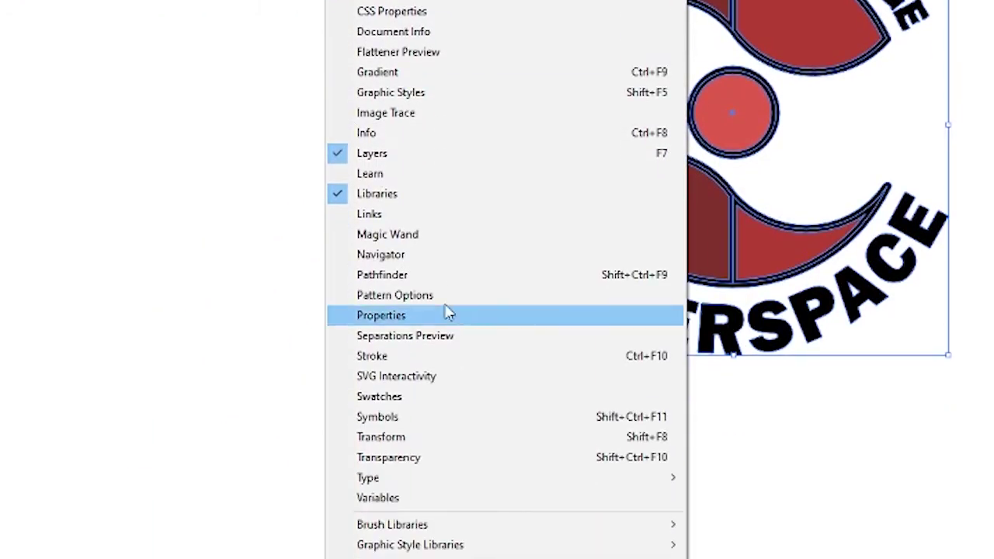
left_click(433, 408)
left_click_drag(446, 6, 598, 157)
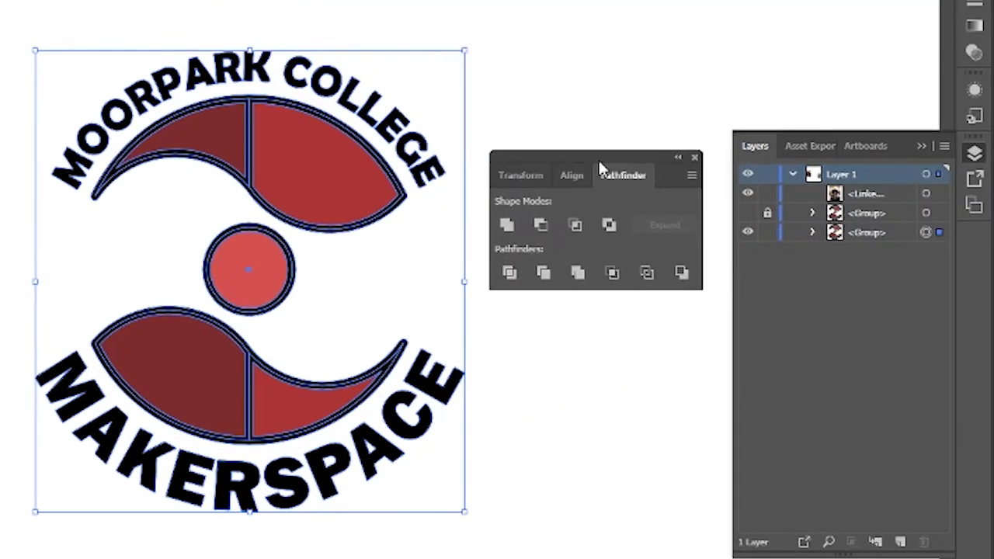
left_click(511, 227)
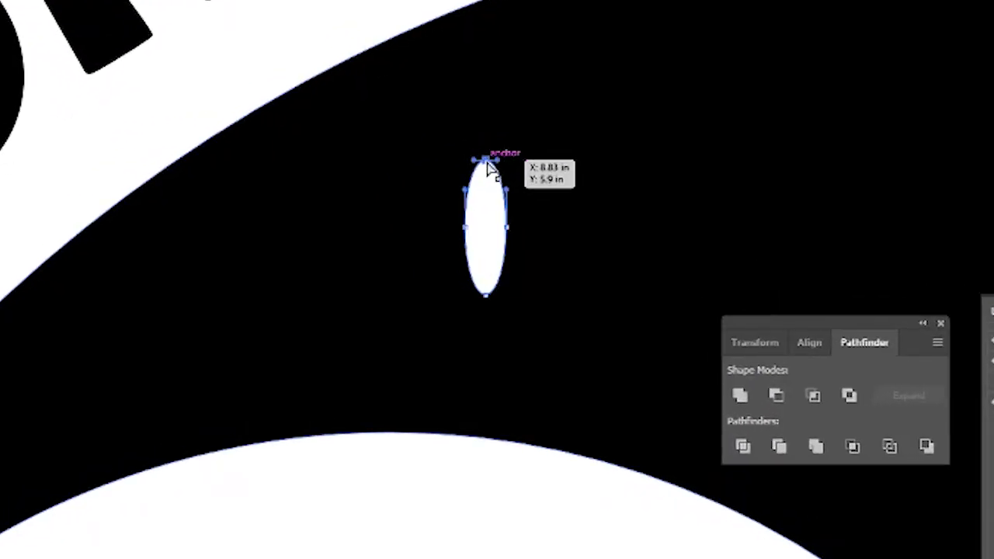
key("Delete")
key("Delete")
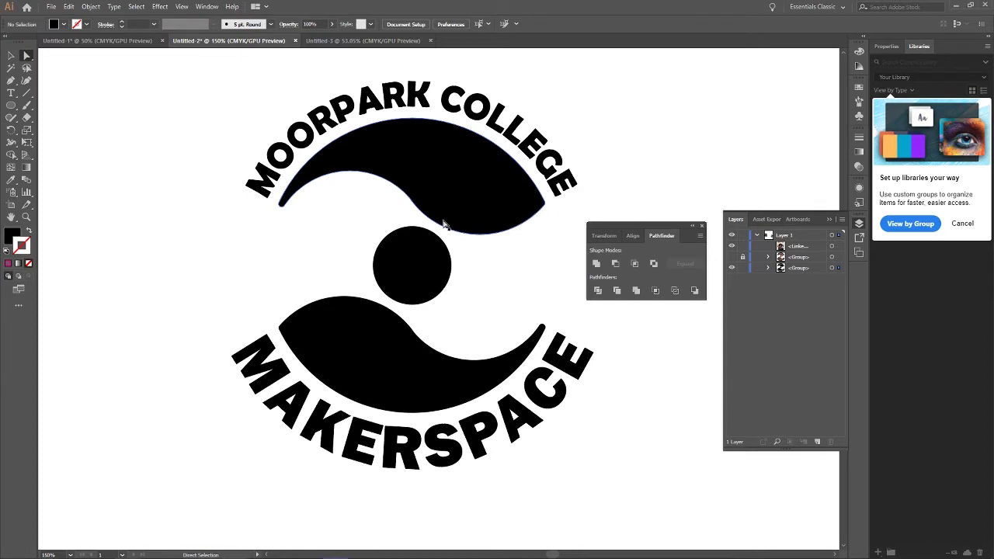
Step: Swap the united logo's black fill to its stroke and apply the CutContour swatch to that stroke
key("v")
left_click(430, 160)
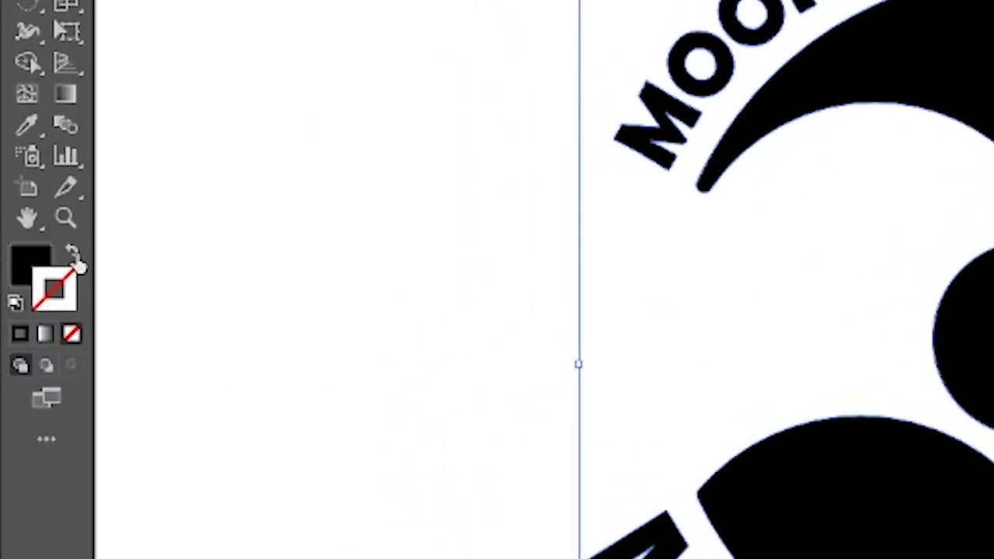
left_click(73, 253)
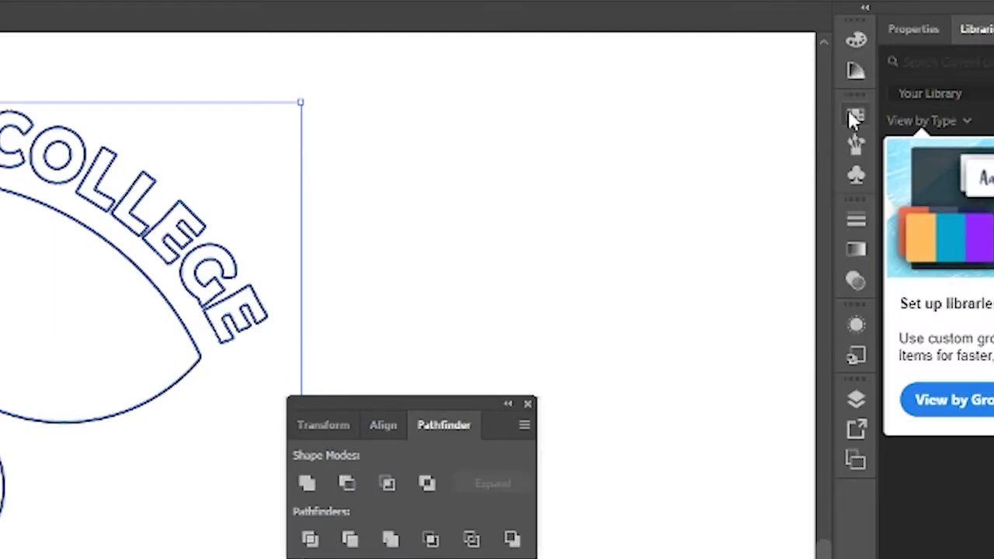
left_click(854, 117)
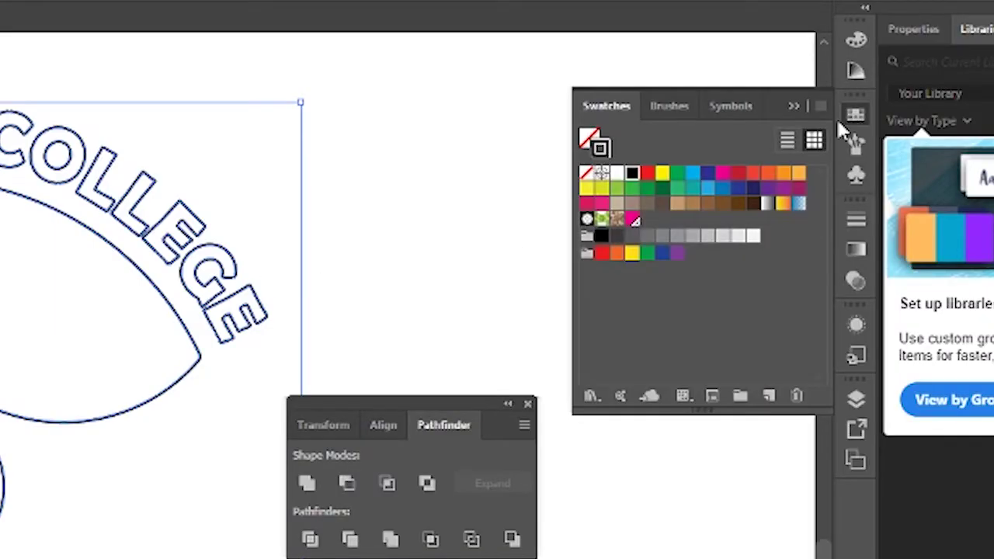
left_click(632, 222)
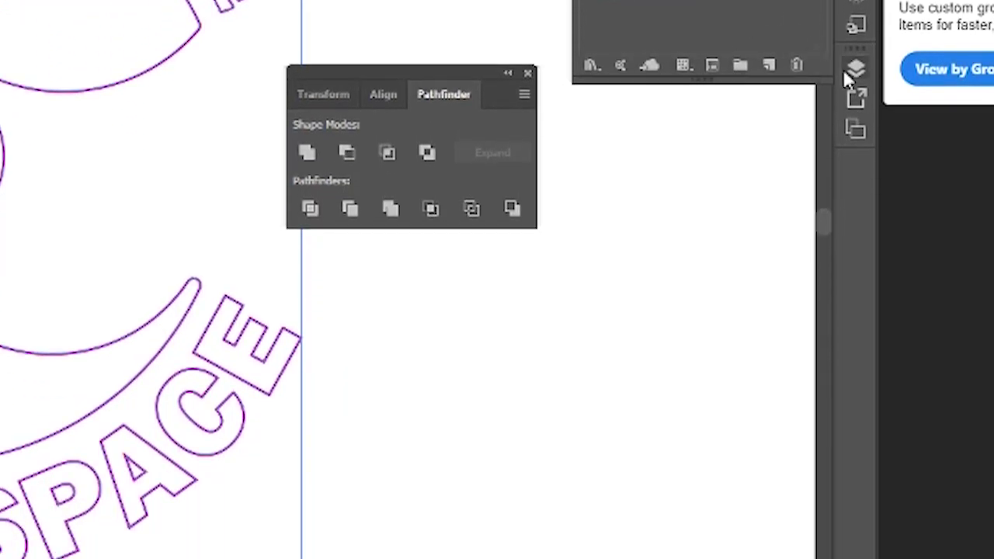
Step: Return to the layer list, reveal the full-colour logo and group its pieces
left_click(844, 69)
key("ctrl+y")
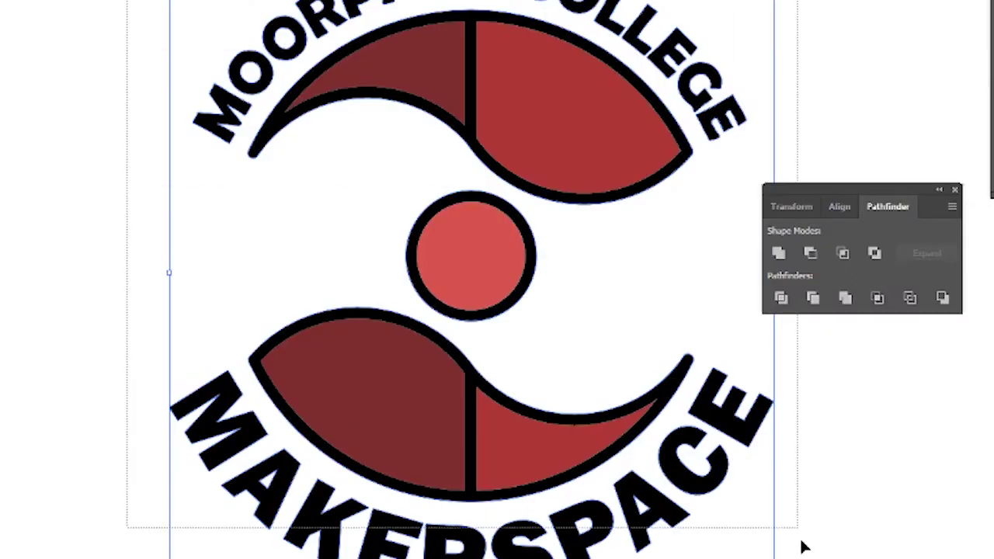
right_click(519, 121)
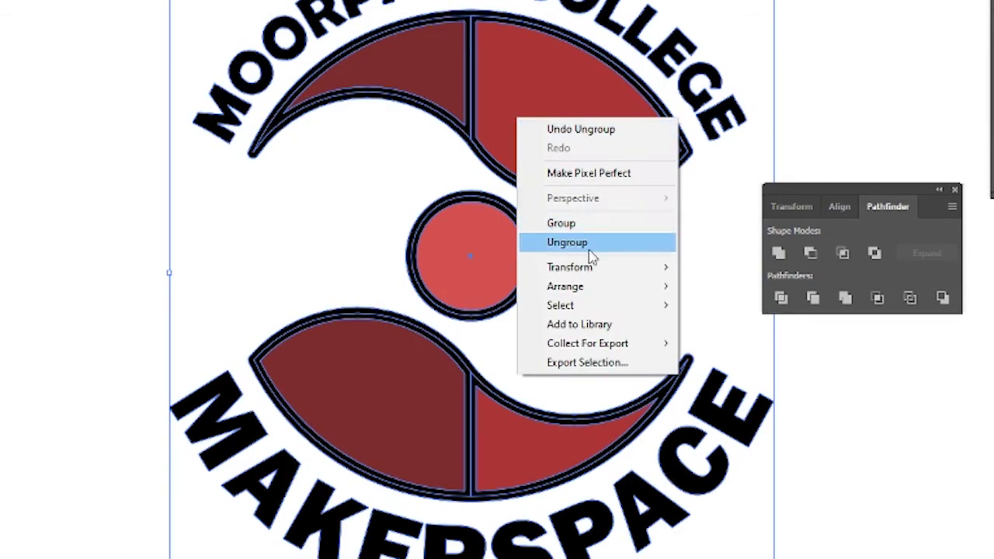
left_click(579, 224)
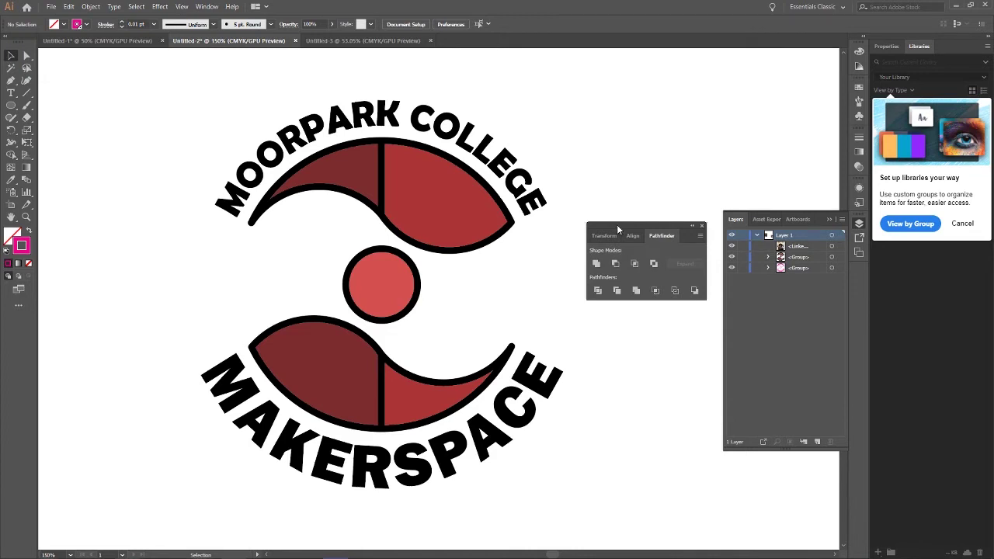
Step: Set the CutContour outline's stroke weight to 47 pt and give the stroke round corners
left_click_drag(613, 224, 701, 112)
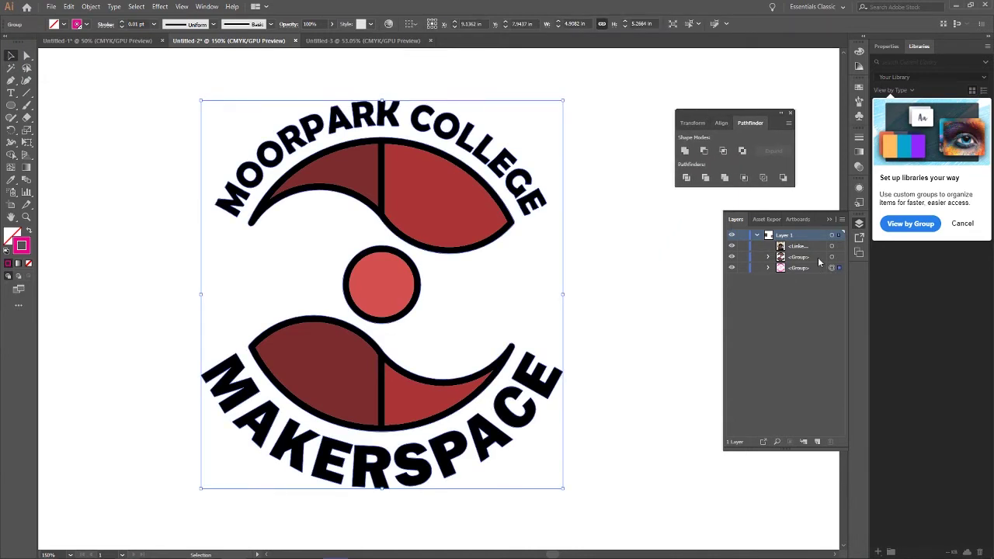
scroll(136, 24, "up", 20)
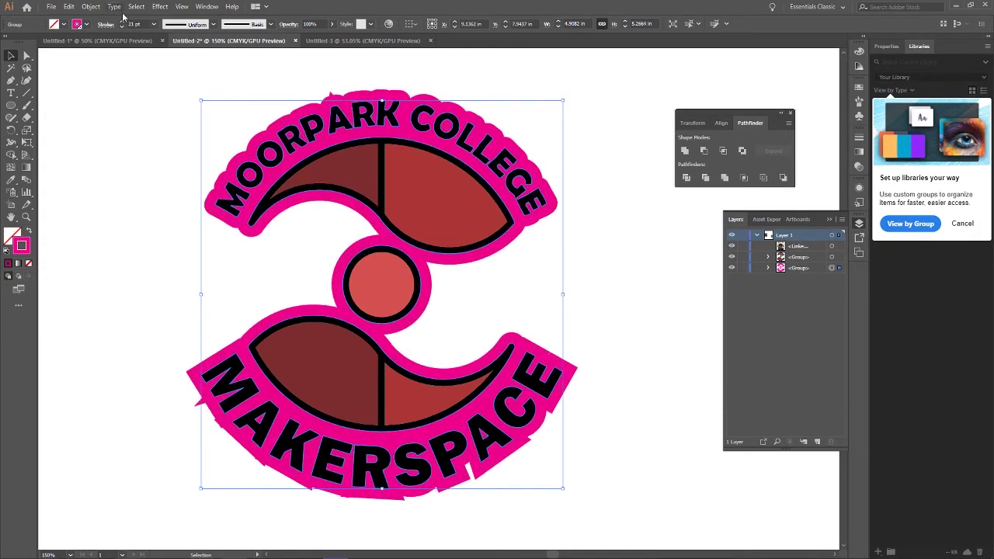
left_click(122, 22)
left_click(122, 22)
left_click(122, 21)
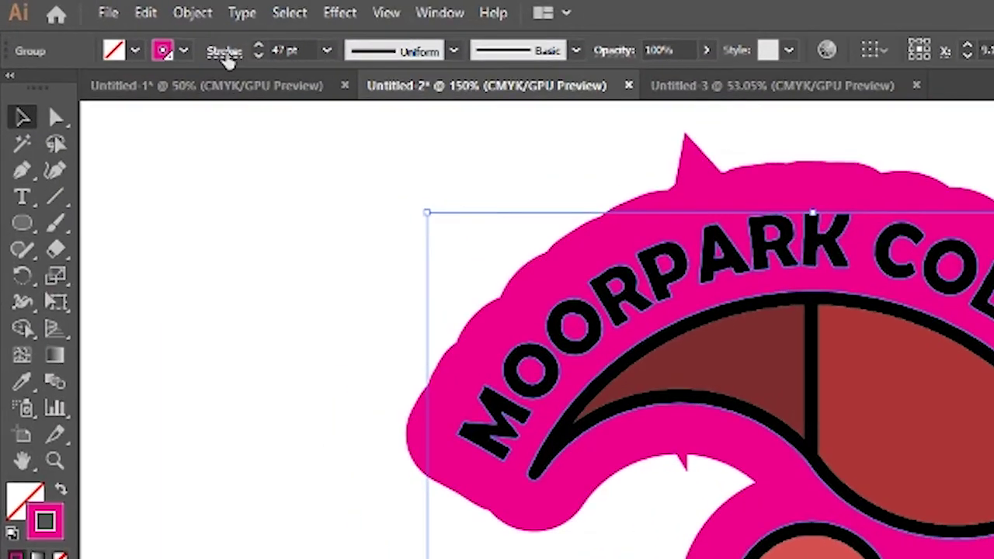
left_click(106, 24)
left_click(109, 106)
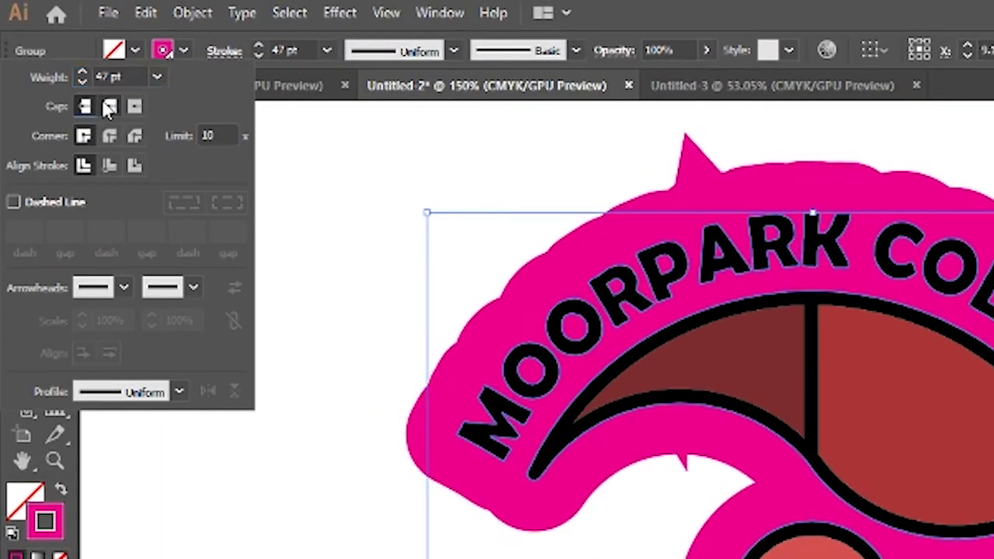
left_click(110, 136)
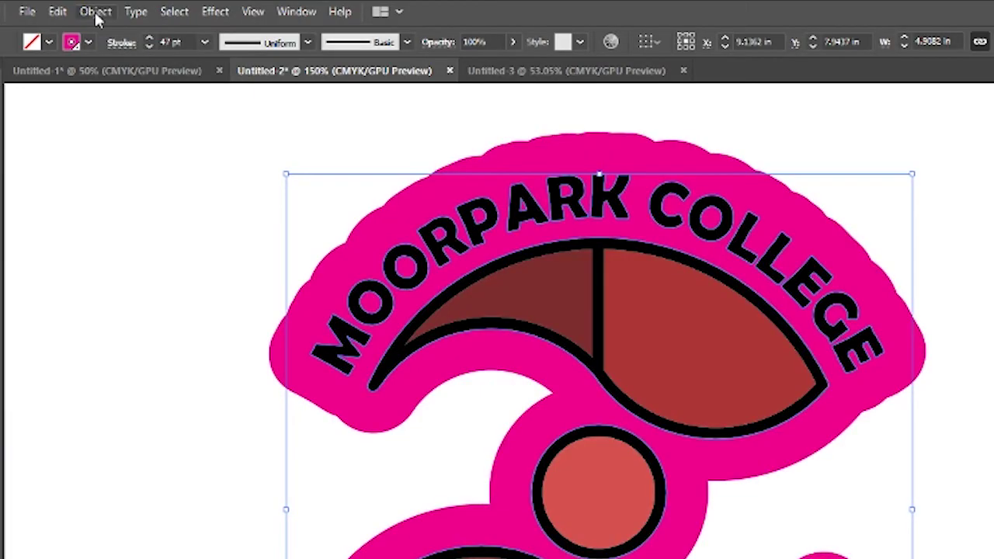
Step: Expand the thick CutContour stroke into filled shapes and unite them with Pathfinder
left_click(91, 8)
left_click(178, 202)
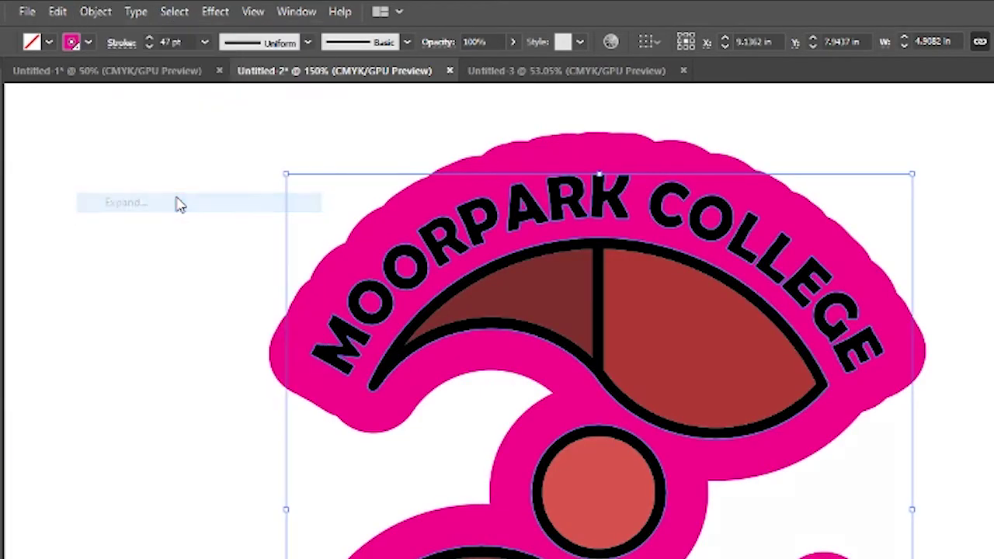
left_click(432, 443)
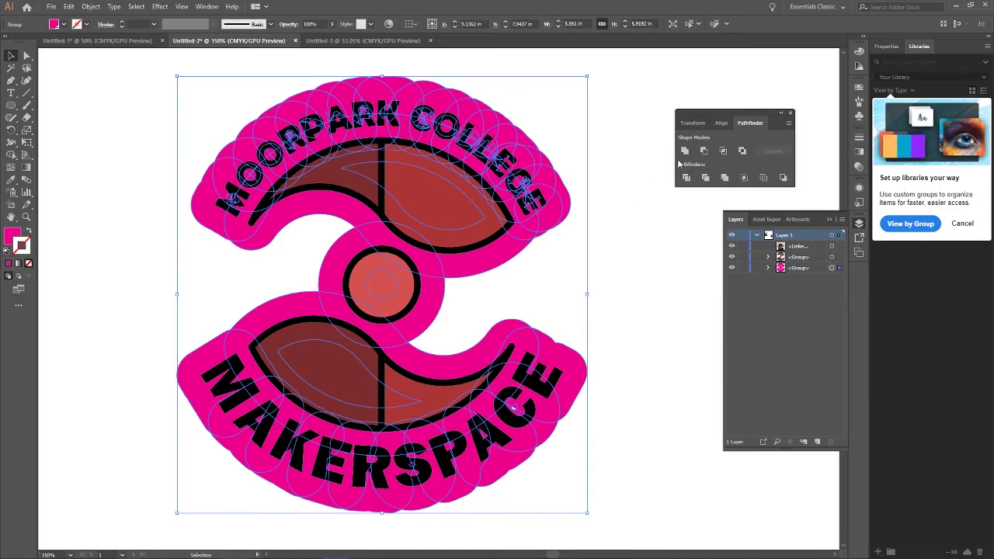
left_click(684, 151)
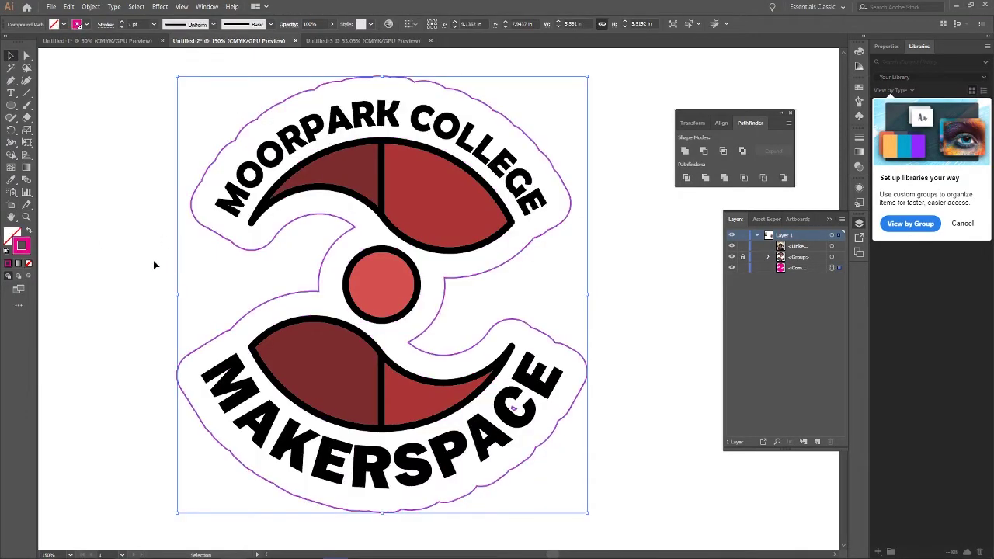
Step: Group the full-colour logo with its offset cut outline and reposition the grouped sticker on the artboard
key("ctrl+a")
right_click(386, 276)
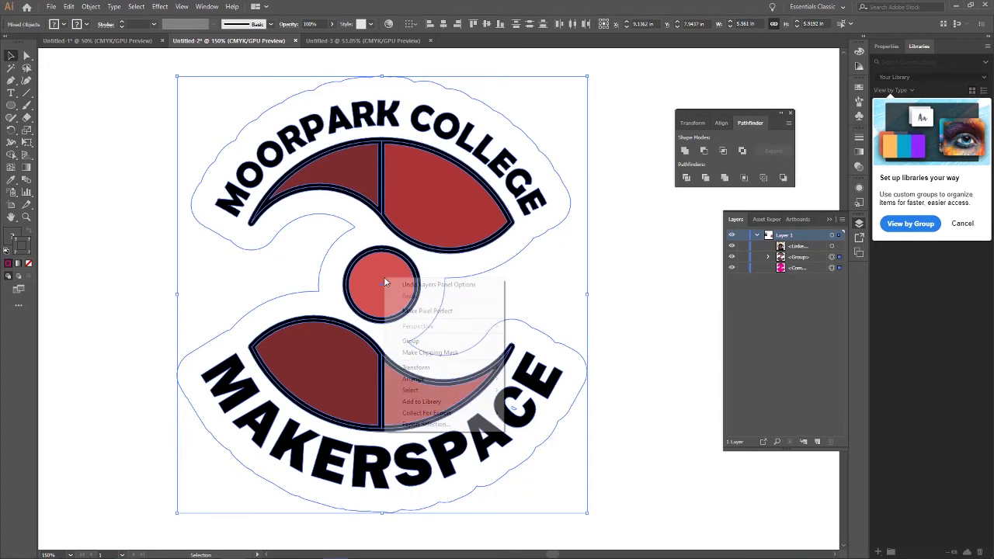
left_click(415, 335)
left_click_drag(427, 144, 283, 419)
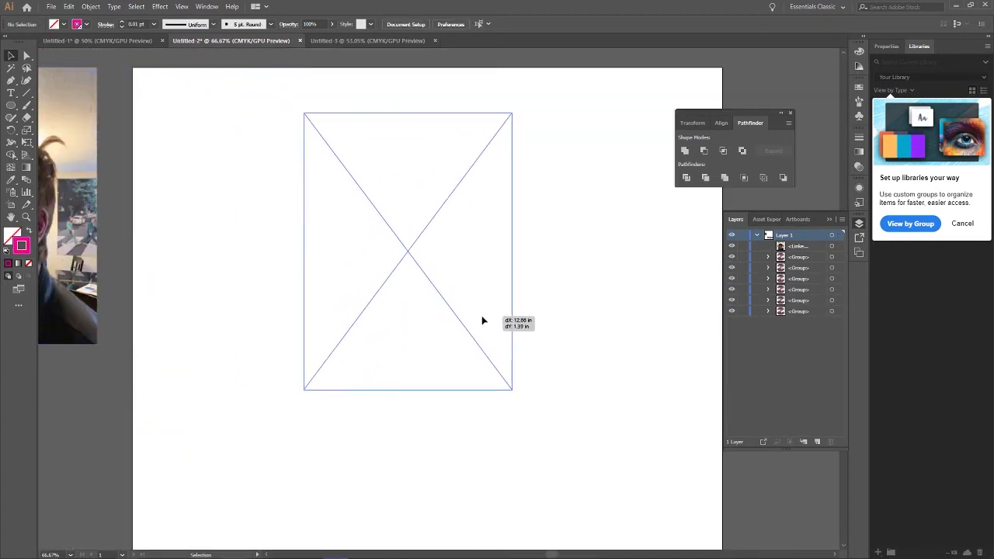
Step: Move the linked photo onto the artboard and open the Image Trace settings beside it
left_click_drag(482, 320, 483, 320)
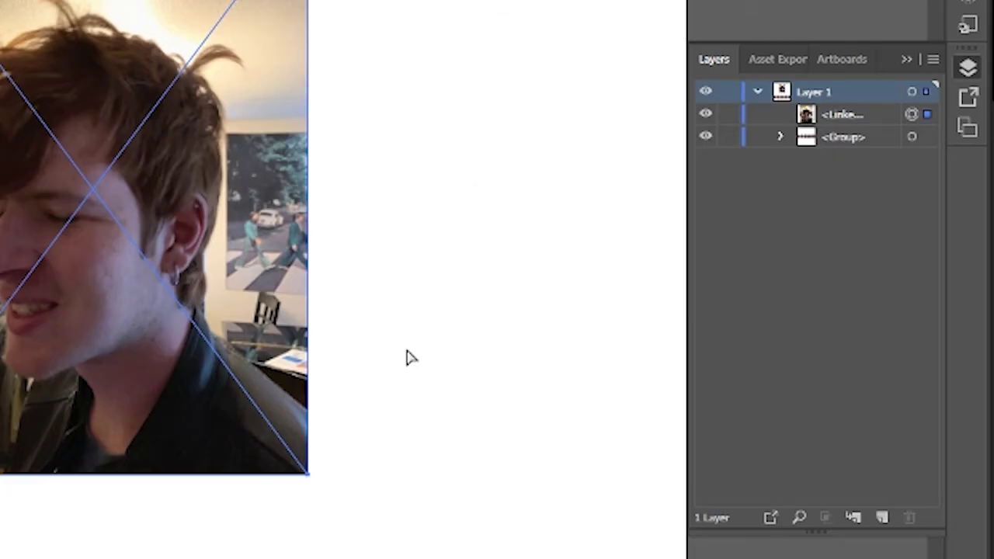
key("ctrl+b")
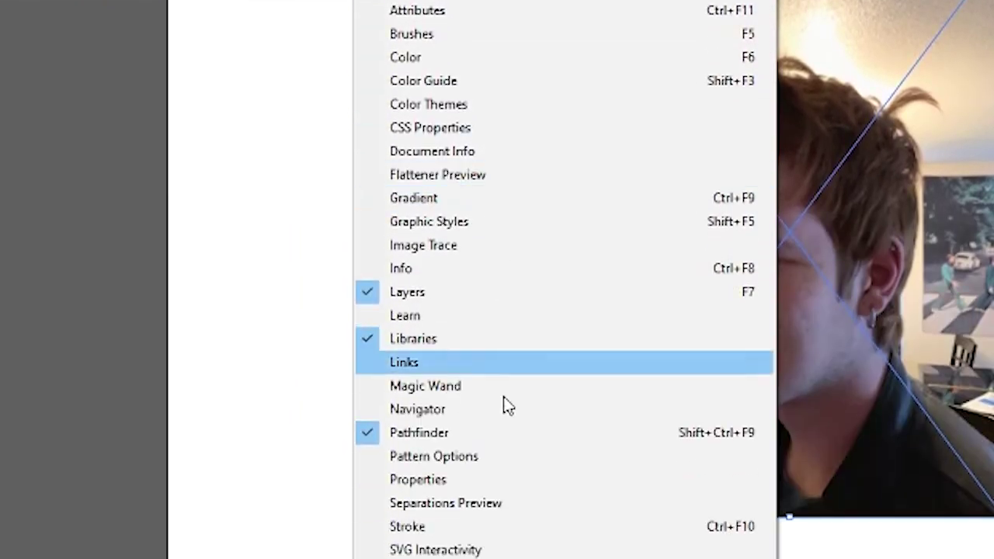
left_click(437, 260)
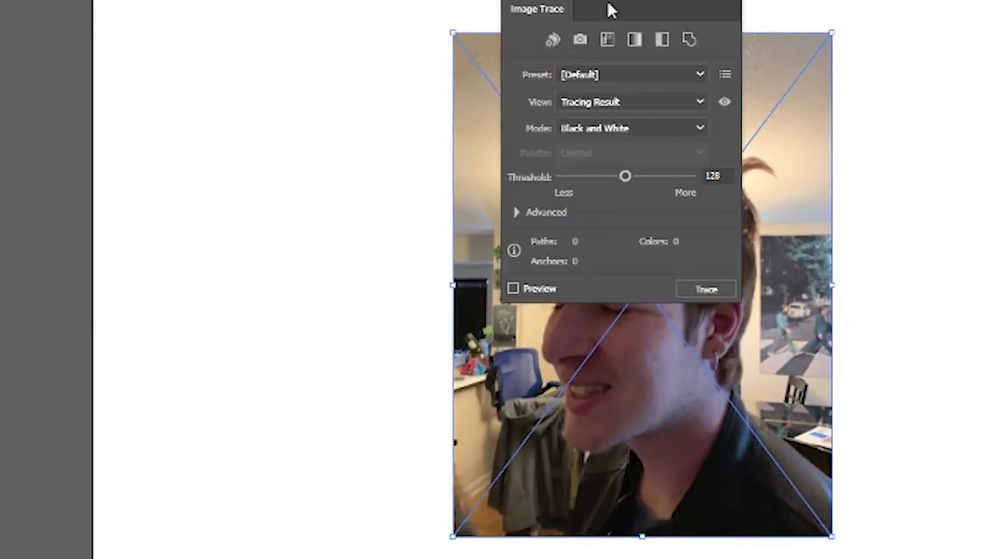
mouse_move(610, 7)
left_mouse_down()
mouse_move(442, 57)
mouse_move(250, 91)
mouse_move(273, 43)
left_mouse_up()
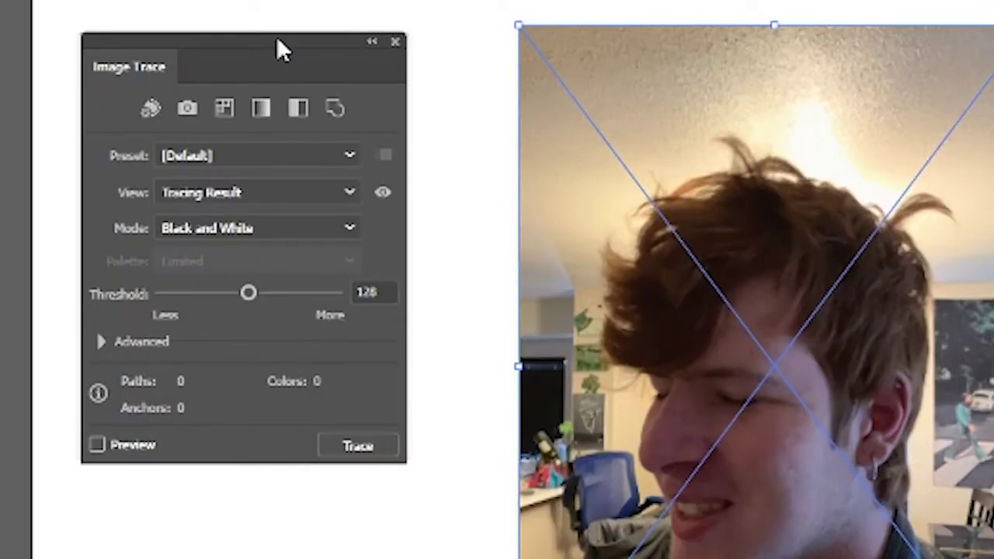
Step: Trace the photo in Color mode with a Limited palette of 30 colors, accepting the slow processing of the large image
left_click(497, 9)
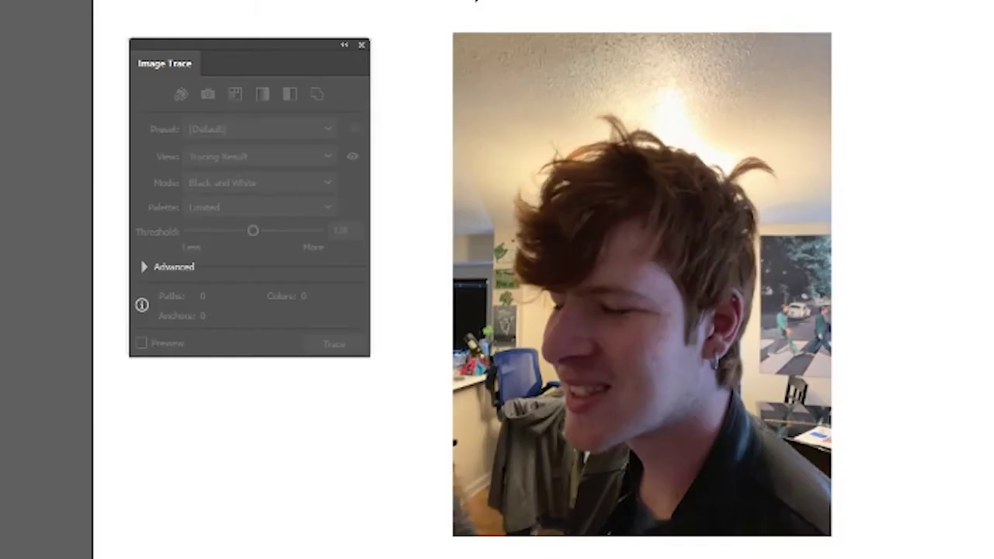
left_click(678, 221)
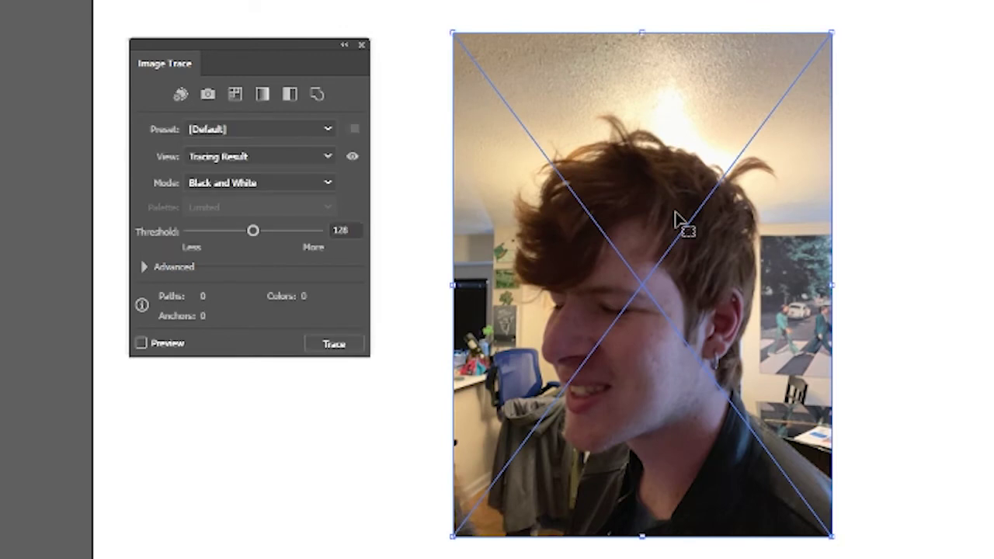
left_click(277, 184)
left_click(272, 204)
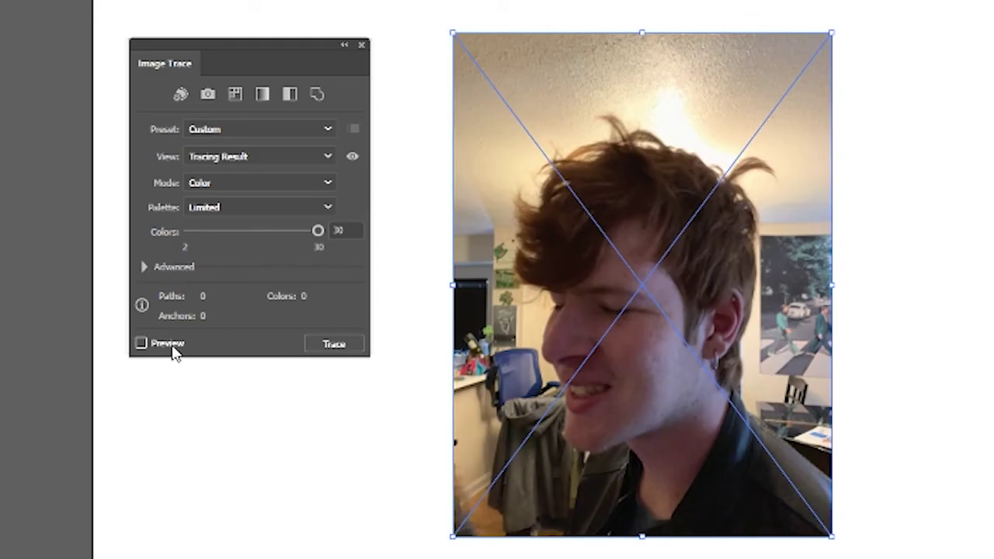
left_click(173, 346)
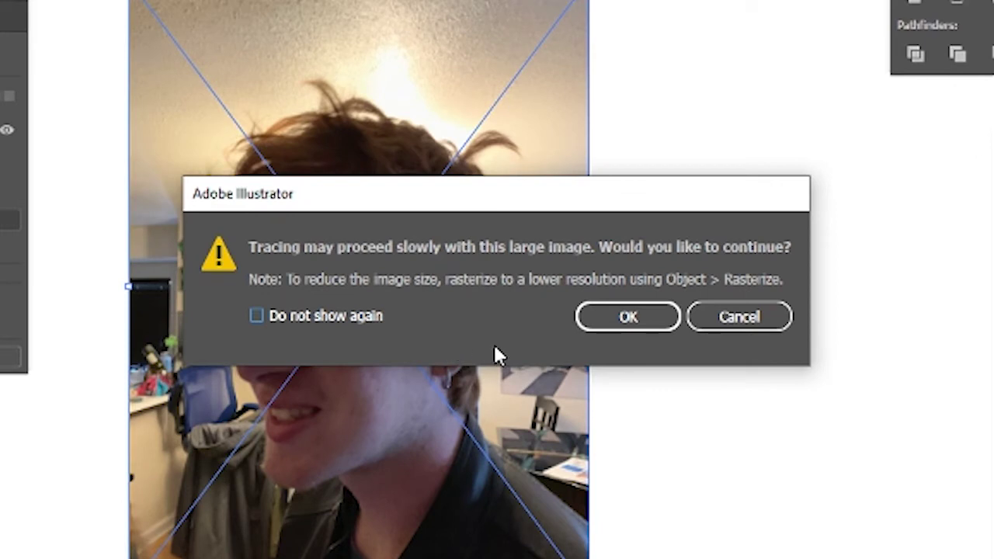
left_click(624, 325)
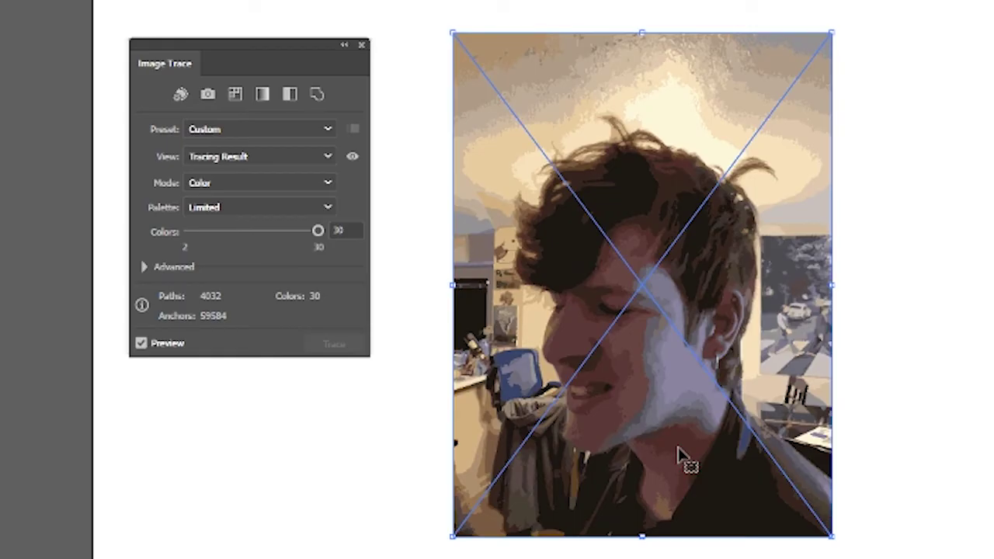
Step: Show the advanced trace options, expand the traced photo into editable paths and activate the Direct Selection tool
left_click(144, 267)
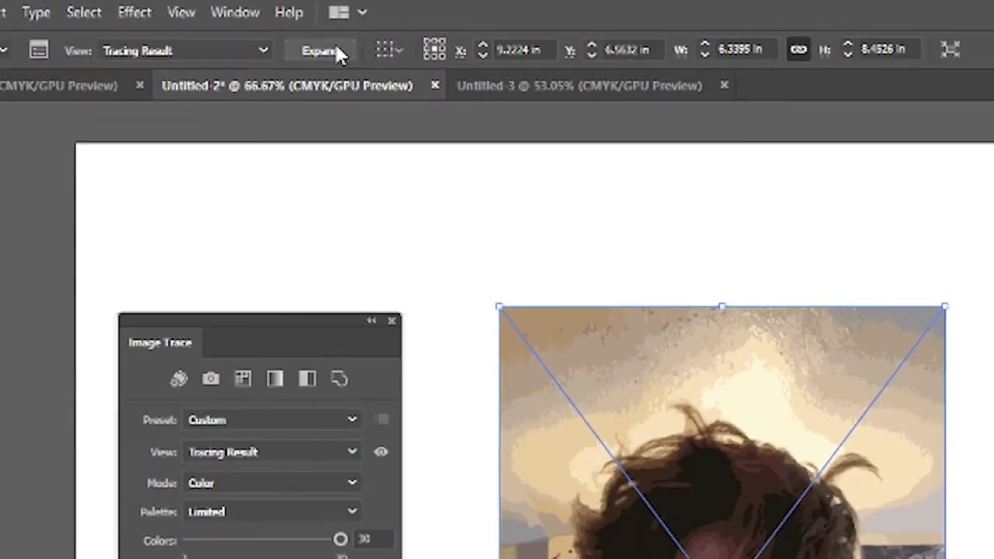
left_click(250, 25)
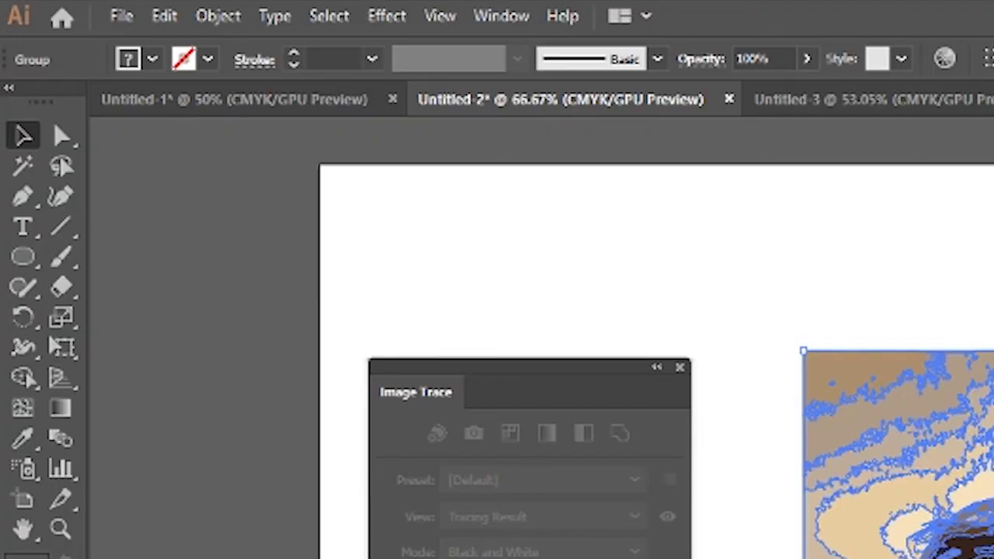
left_click(57, 135)
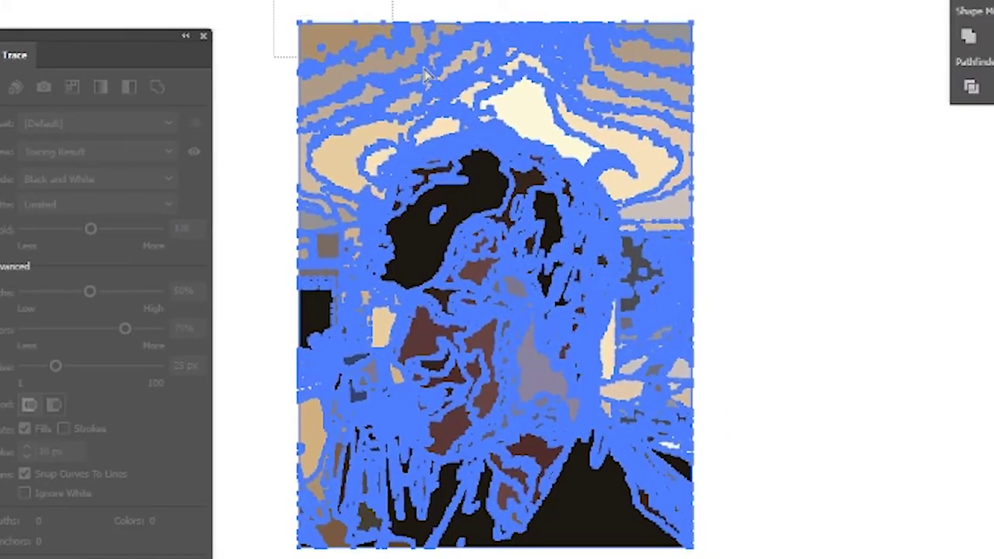
Step: Delete the traced ceiling background above and beside the hair in the photo's upper area
left_click(783, 293)
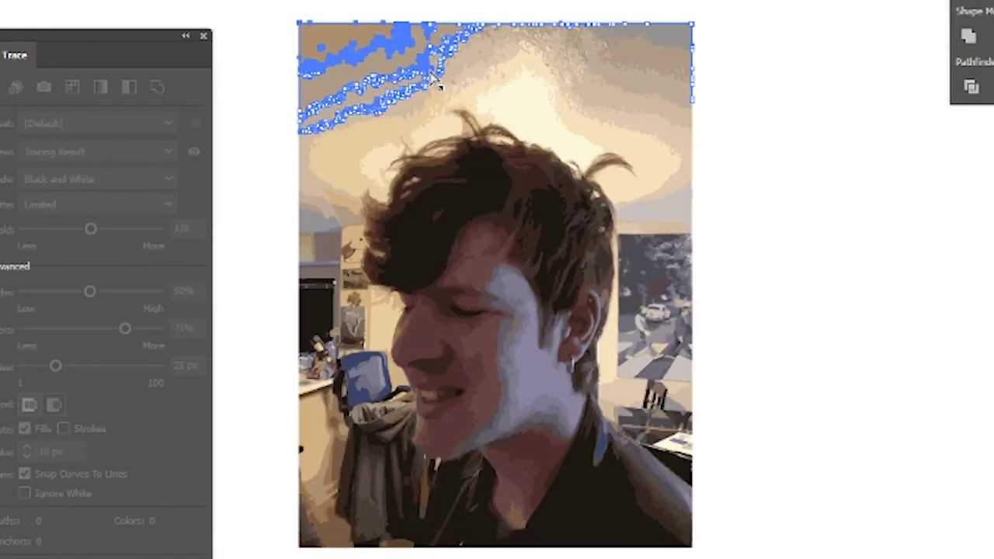
key("ctrl+a")
left_click_drag(274, 1, 526, 116)
key("Delete")
key("Delete")
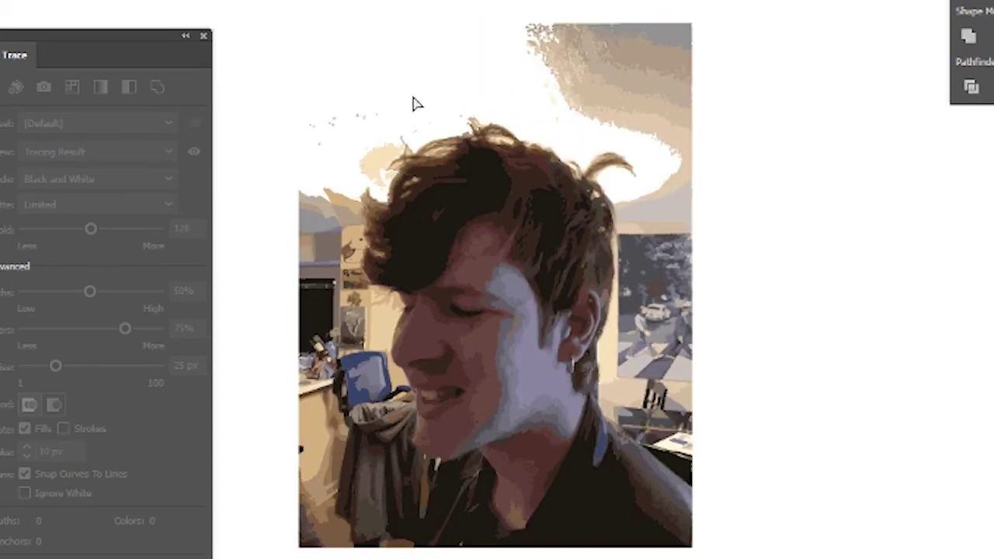
left_click_drag(280, 52, 382, 159)
key("Delete")
left_click_drag(503, 187, 504, 189)
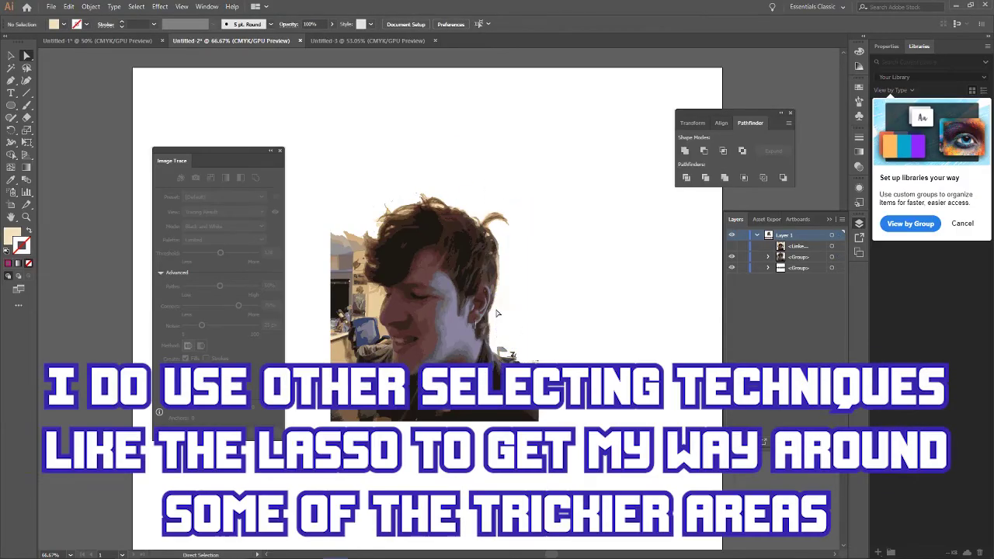
Step: Delete the leftover background shapes behind the head and neck and beside the chin
left_click_drag(508, 304, 520, 368)
key("ctrl+equal")
key("ctrl+equal")
key("ctrl+equal")
key("Delete")
key("Delete")
key("ctrl+0")
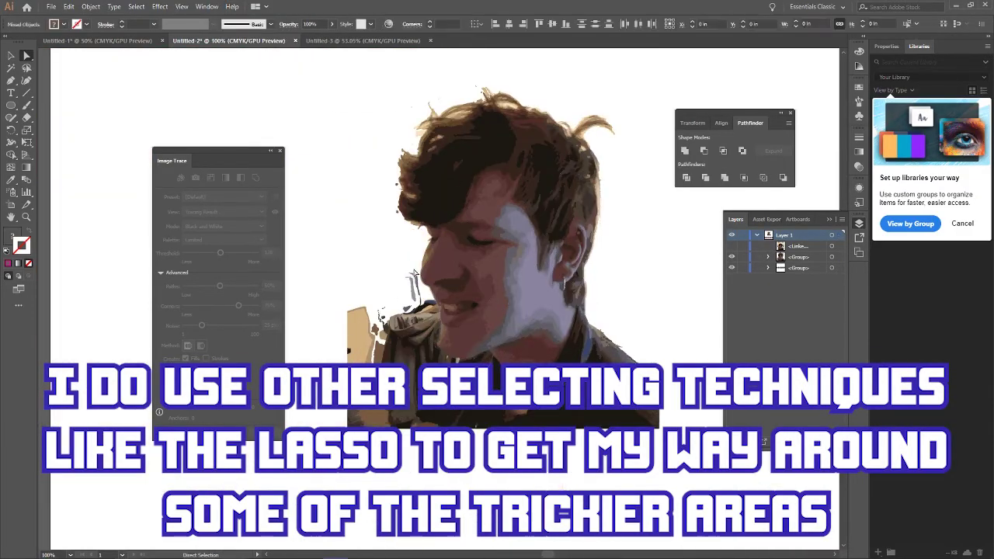
key("Delete")
left_click_drag(420, 295, 435, 314)
key("Delete")
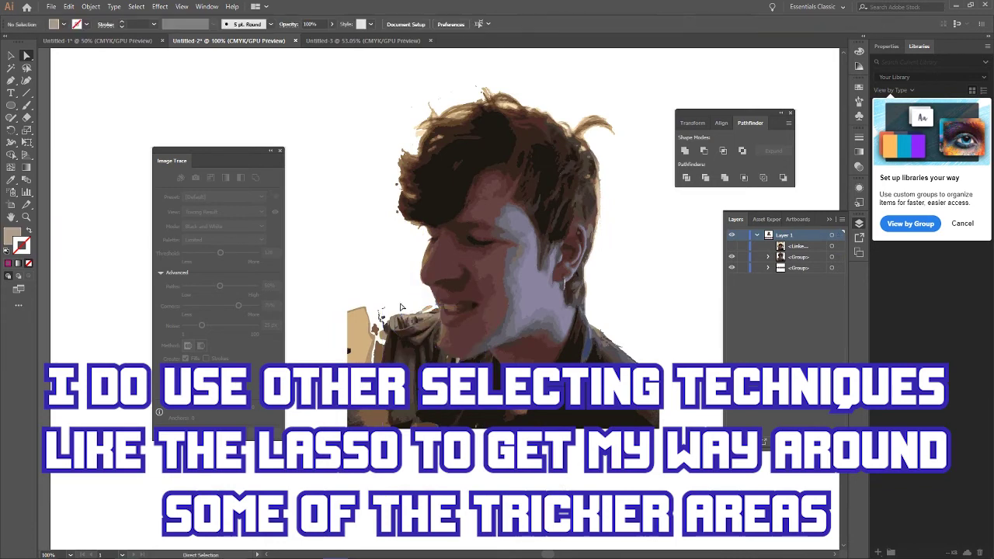
Step: Remove the remaining jacket and room shapes in front of the face and shoulder, using the Lasso for tight areas
scroll(418, 439, "up", 1)
left_click_drag(311, 239, 440, 425)
key("Delete")
mouse_move(429, 230)
left_mouse_down()
mouse_move(445, 256)
mouse_move(450, 313)
mouse_move(471, 342)
left_mouse_up()
key("Delete")
key("q")
mouse_move(458, 305)
left_mouse_down()
mouse_move(426, 337)
mouse_move(458, 315)
mouse_move(447, 268)
left_mouse_up()
key("Delete")
key("Delete")
key("ctrl+0")
key("ctrl+1")
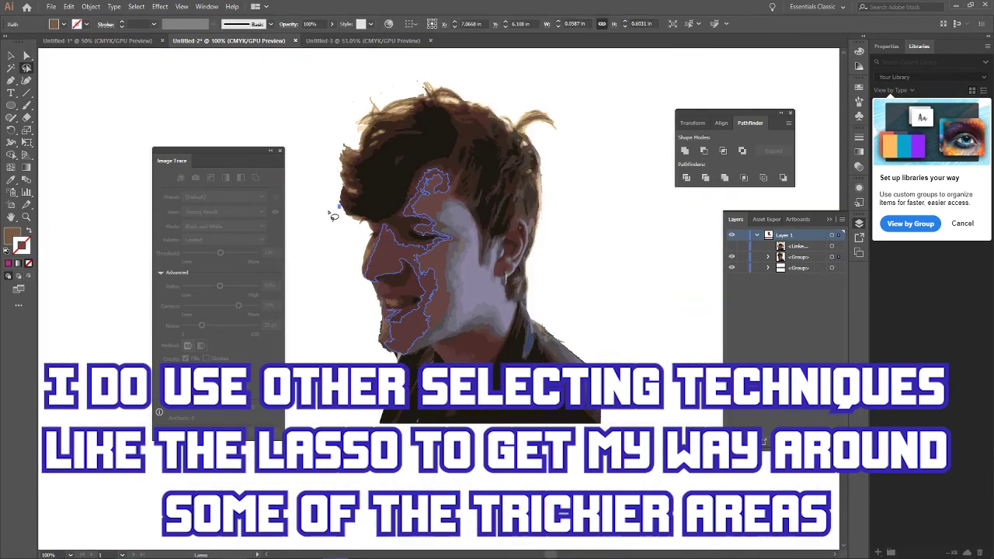
Step: Lasso away stray fragments around the hair and unite the remaining traced shapes into one solid silhouette
left_click_drag(427, 88, 357, 101)
key("Delete")
left_click_drag(451, 70, 541, 117)
left_click(12, 54)
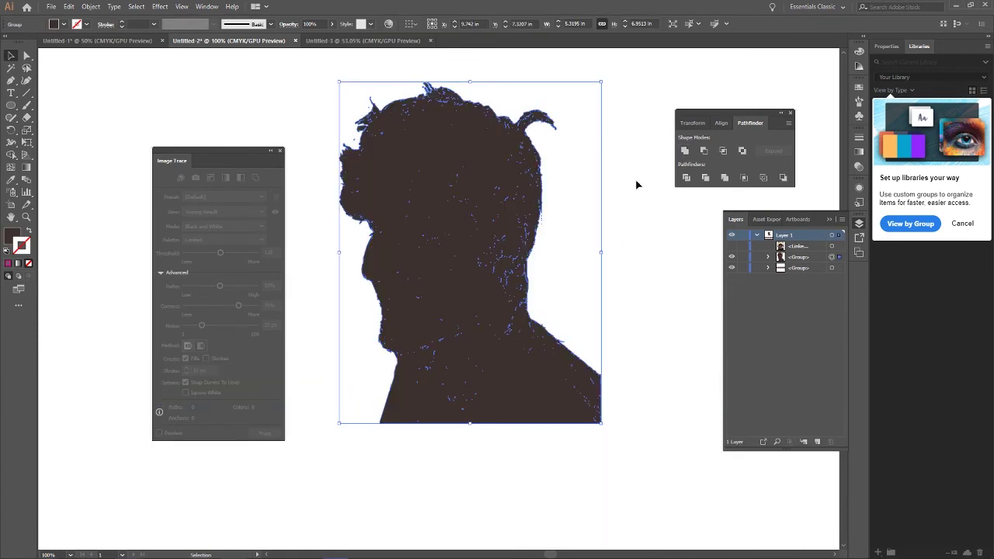
key("ctrl+plus")
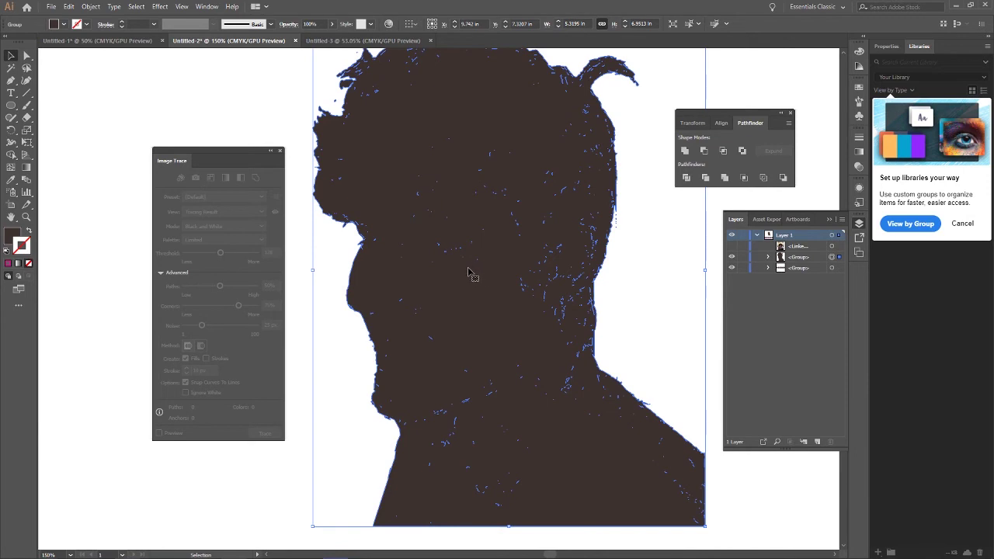
Step: Clear the stray anchor points and small gaps inside the silhouette using Direct Selection and the Lasso
left_click(26, 56)
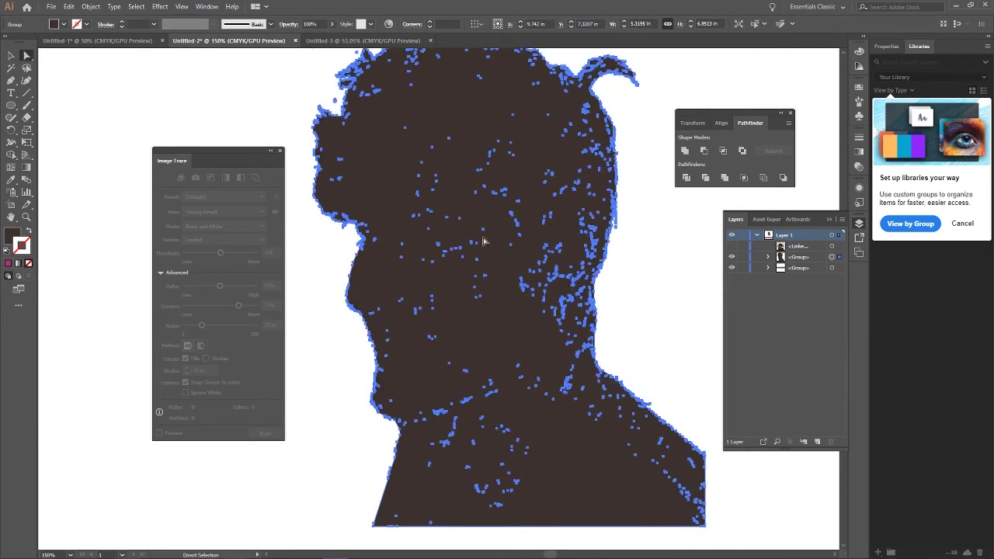
left_click(431, 211)
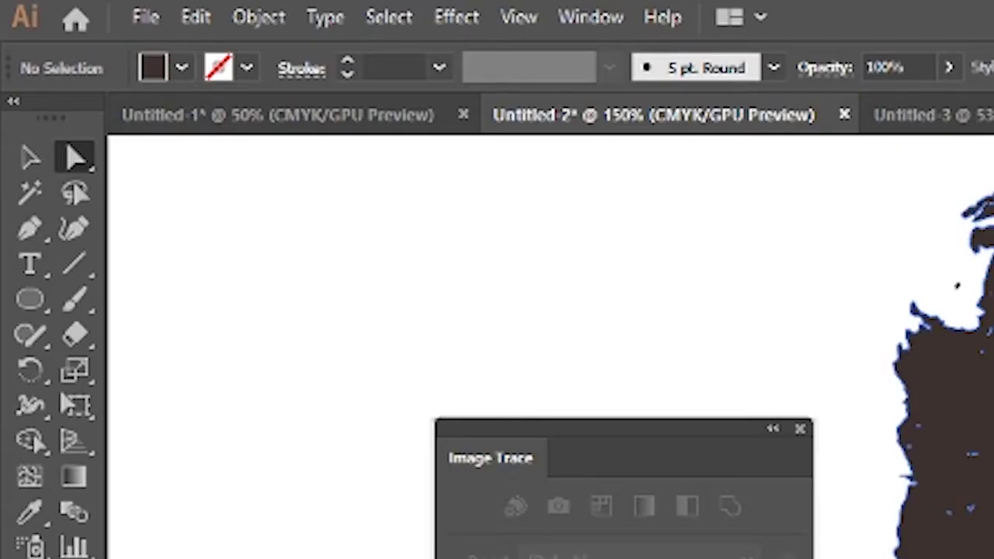
left_click(76, 195)
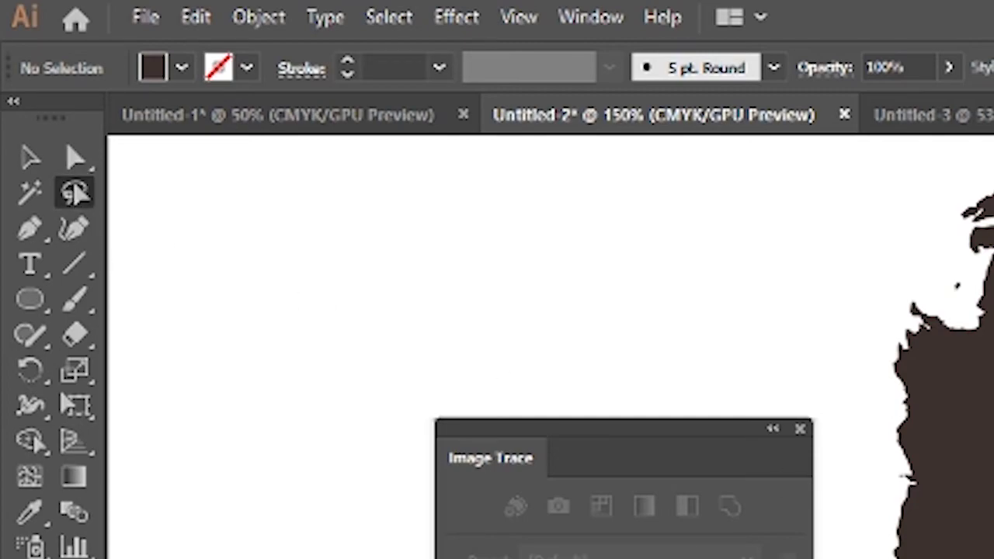
mouse_move(423, 257)
left_mouse_down()
mouse_move(530, 349)
mouse_move(493, 145)
mouse_move(426, 253)
left_mouse_up()
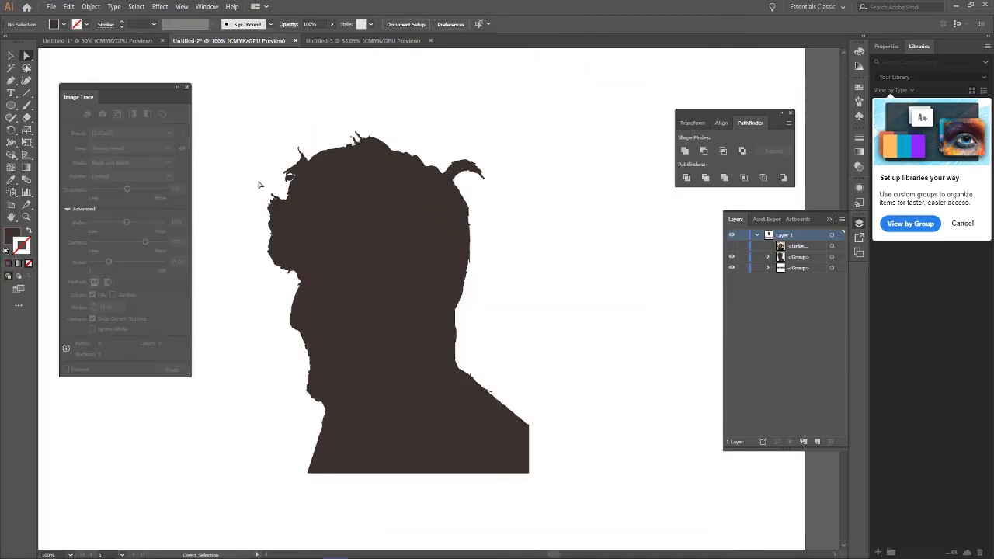
Step: Swap the silhouette's fill and stroke and set the stroke weight to 15 pt
left_click(11, 55)
left_click(364, 212)
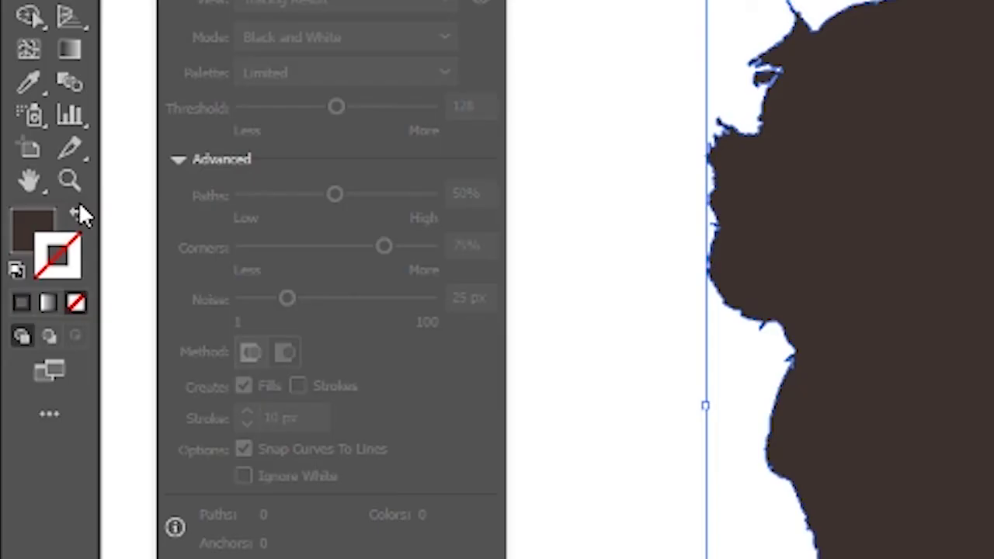
left_click(79, 209)
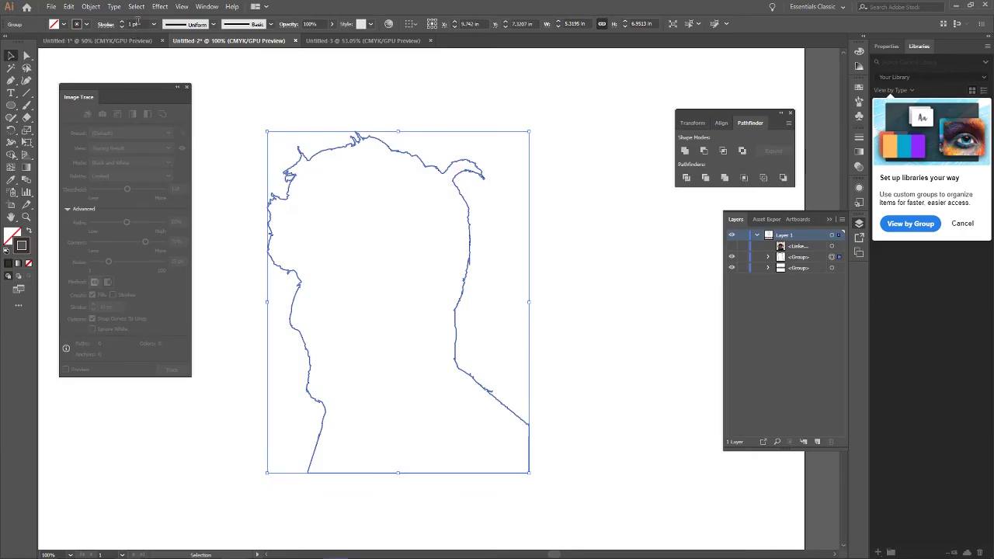
scroll(137, 22, "up", 9)
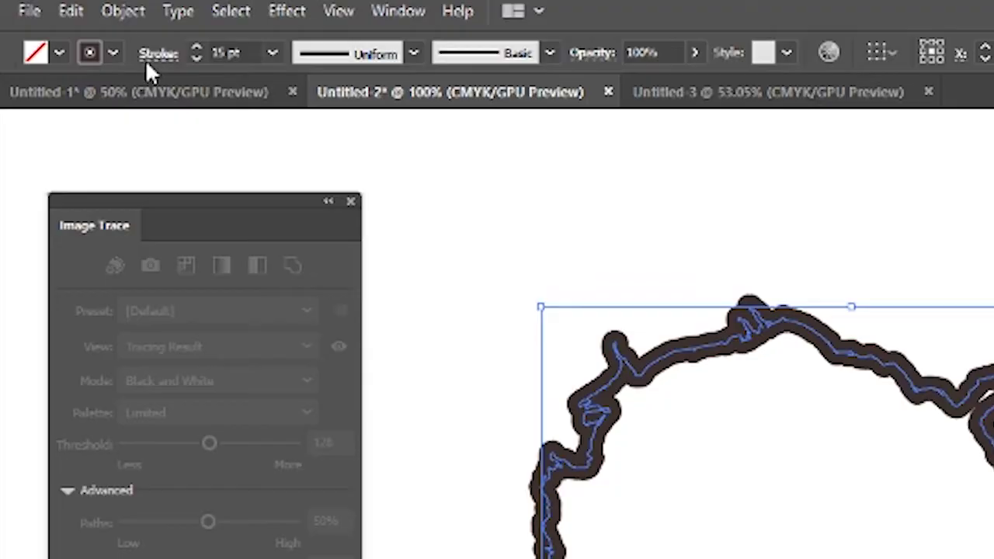
Step: Expand the thick stroke and reduce it to a single unfilled outer outline by removing its inner contour
left_click(90, 6)
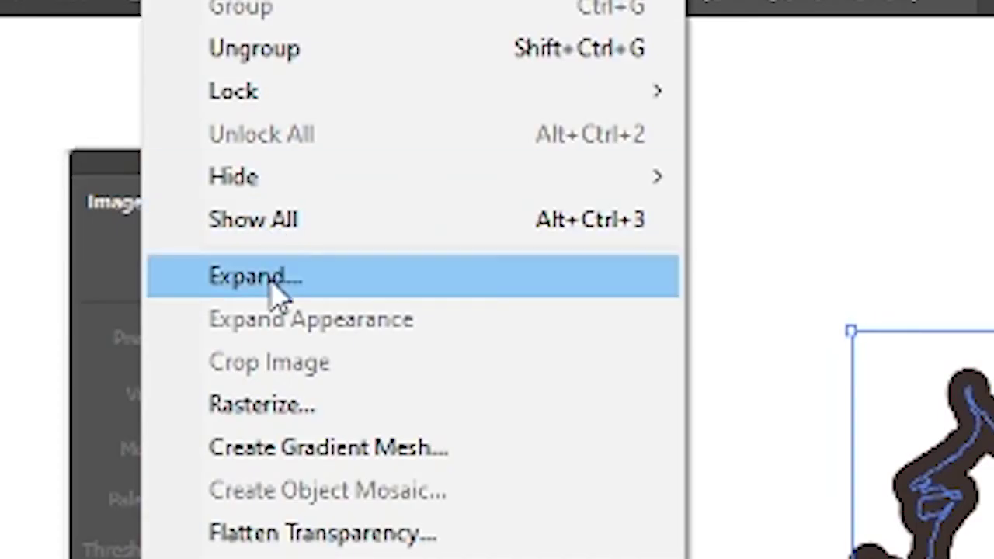
left_click(108, 116)
left_click(447, 481)
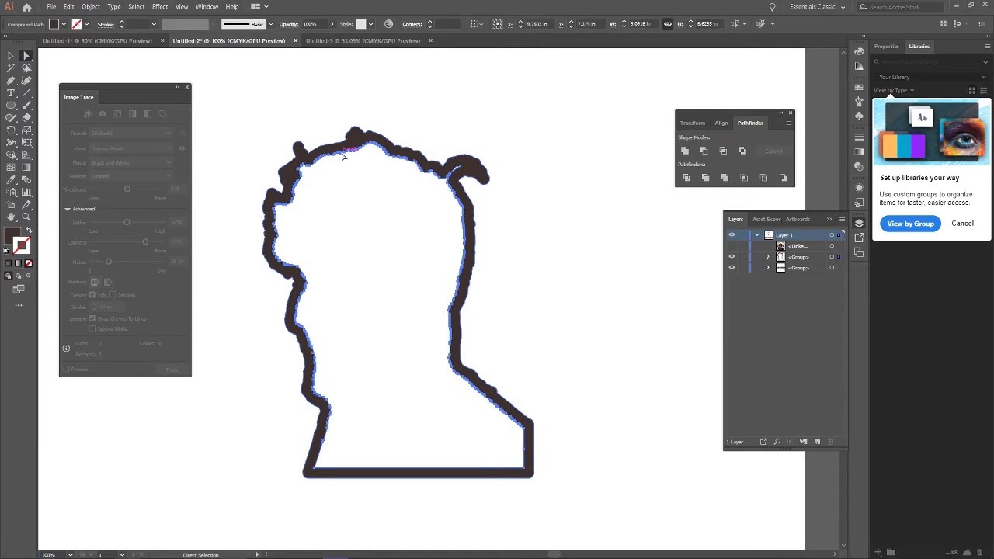
left_click(28, 231)
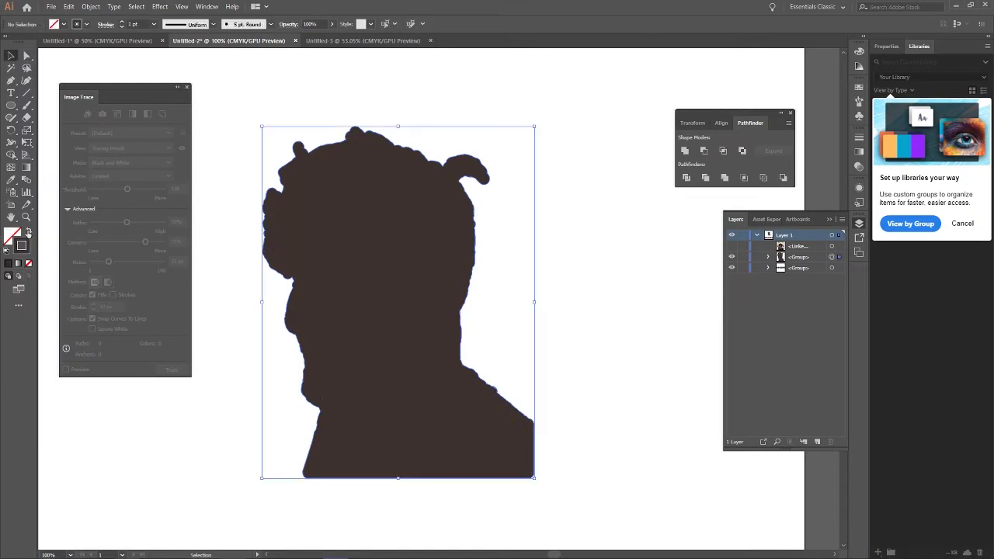
left_click(28, 231)
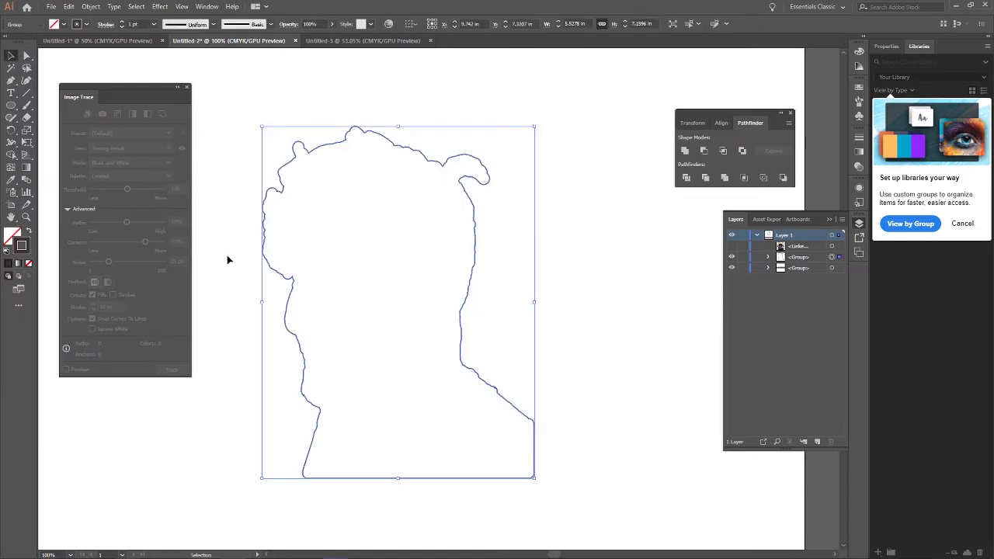
Step: Show the linked photo again and move the outline group above it in the layer stack
left_click(732, 247)
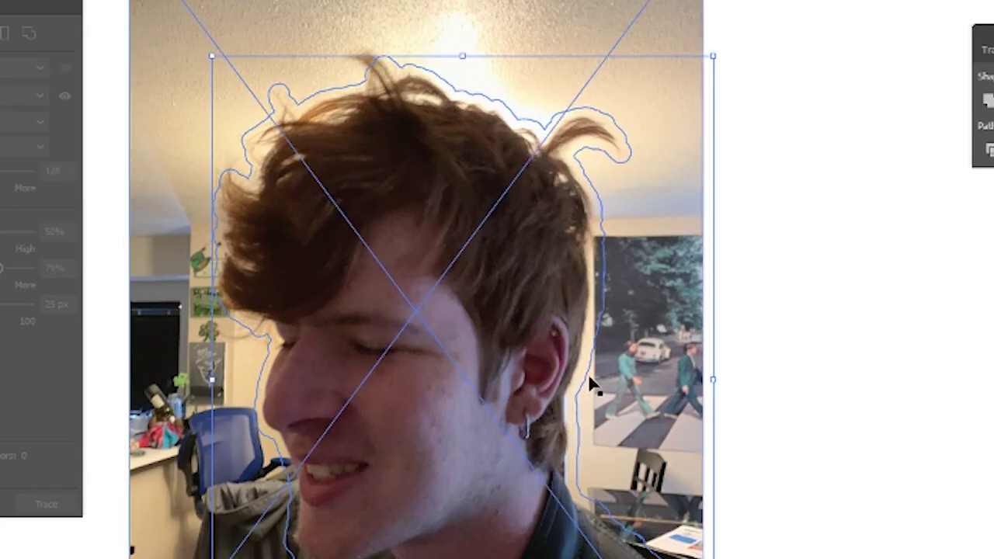
left_click(651, 387)
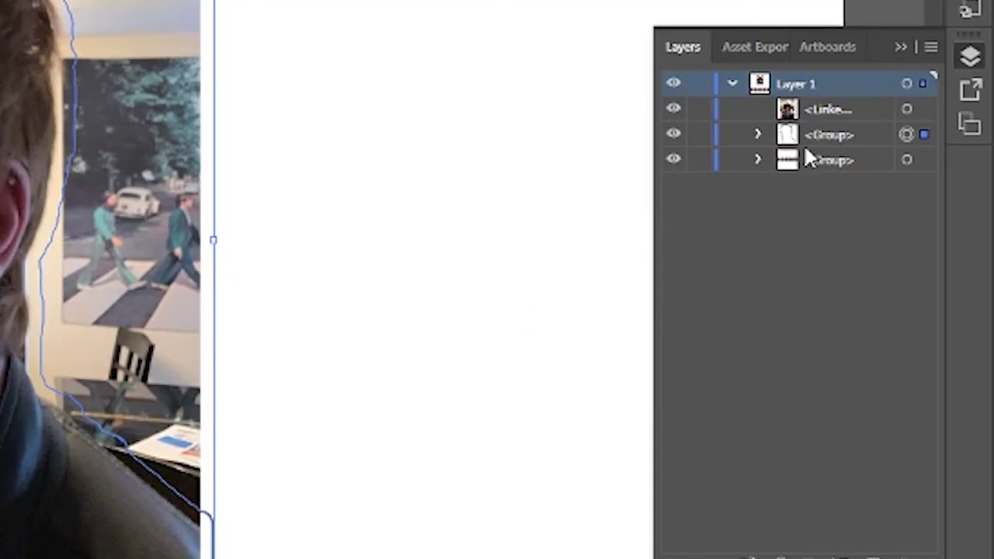
left_click_drag(821, 130, 819, 100)
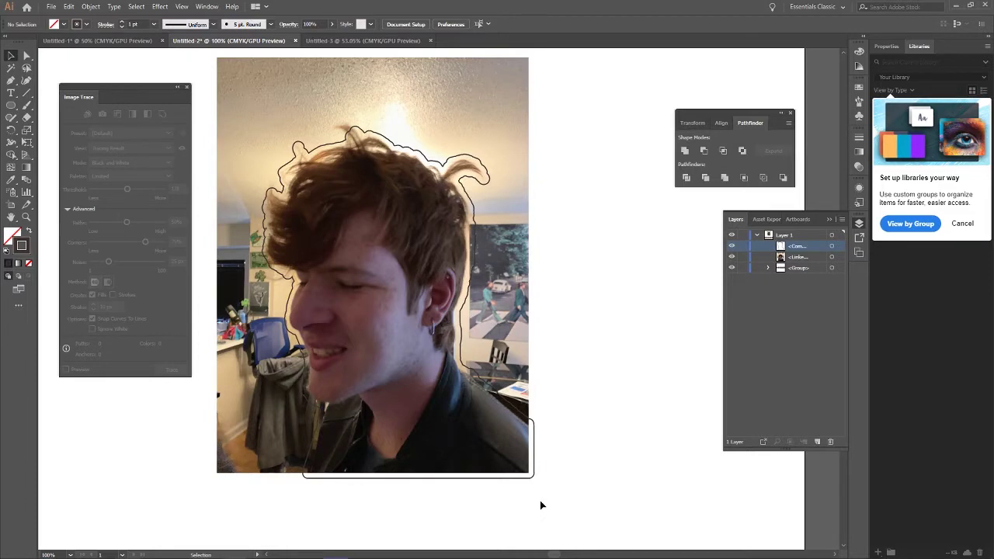
Step: Pull in the outline's anchor points at the photo's lower-right corner
scroll(540, 501, "up", 3)
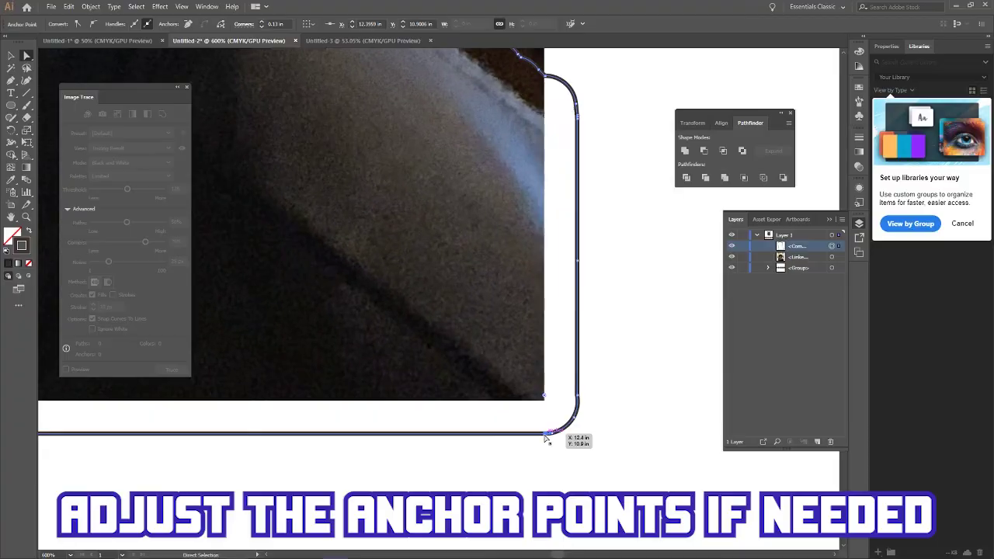
left_click_drag(572, 435, 572, 407)
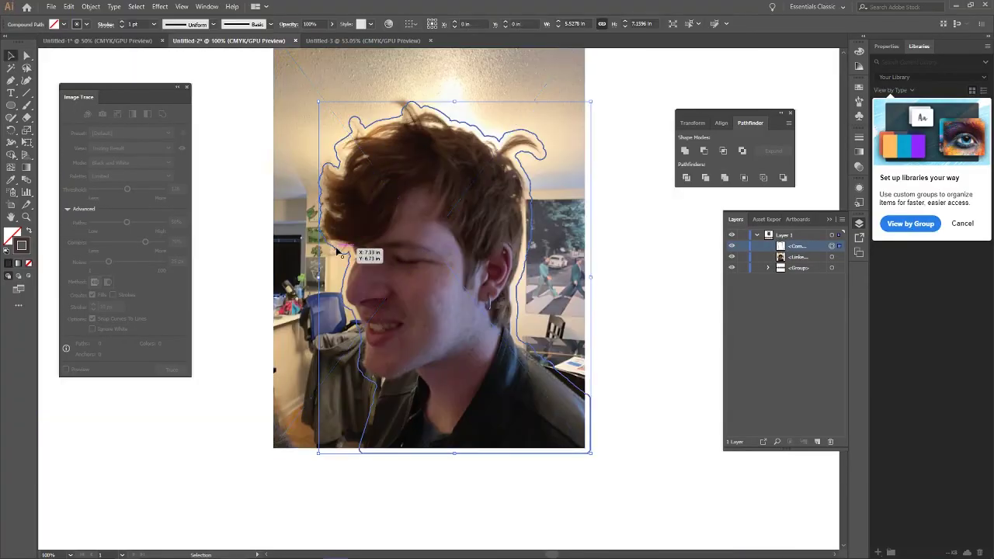
Step: Apply the magenta CutContour spot swatch to the outline's stroke and set its weight to 0.01 pt
left_click(859, 86)
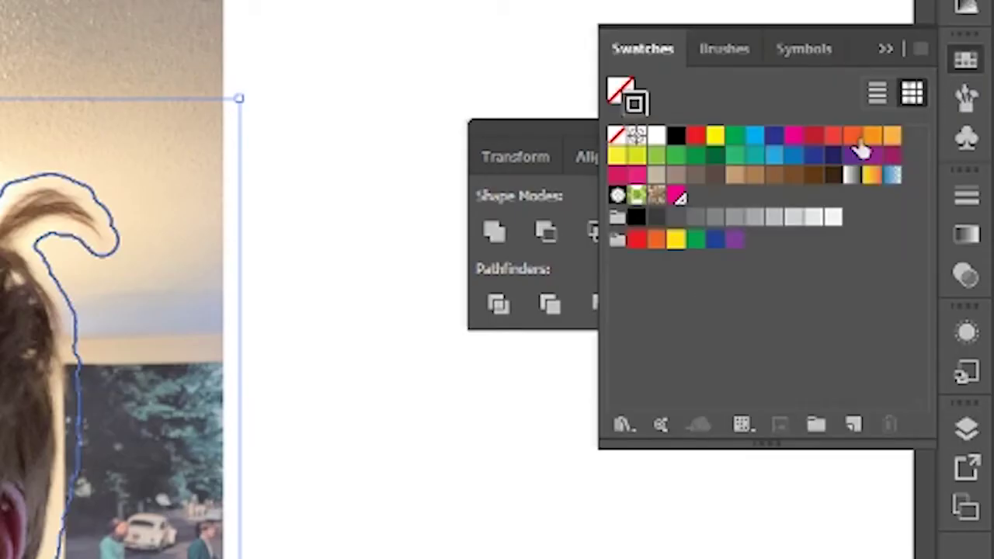
type("0.01")
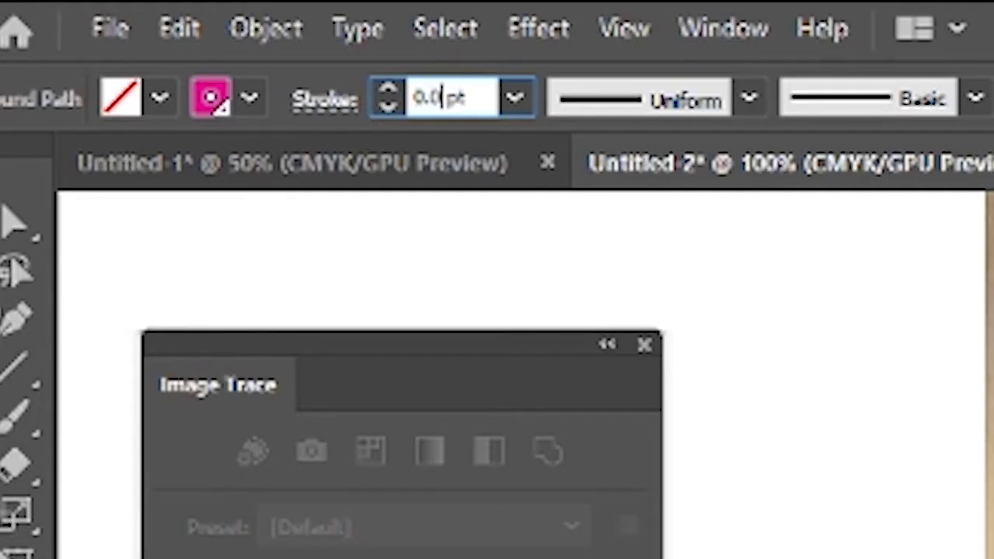
key("Return")
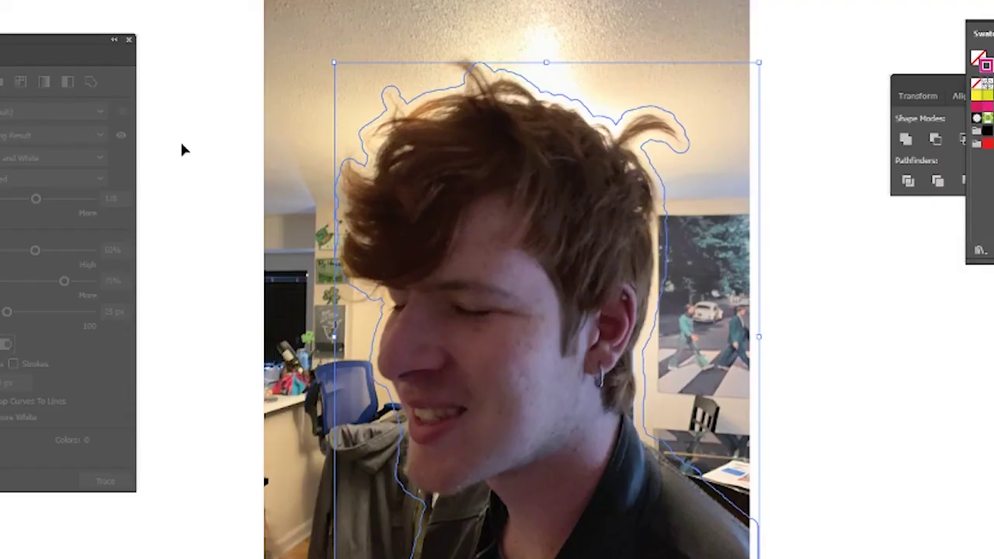
Step: Resize the photo and its cut outline together by height and lay out copies side by side
left_click_drag(197, 100, 625, 400)
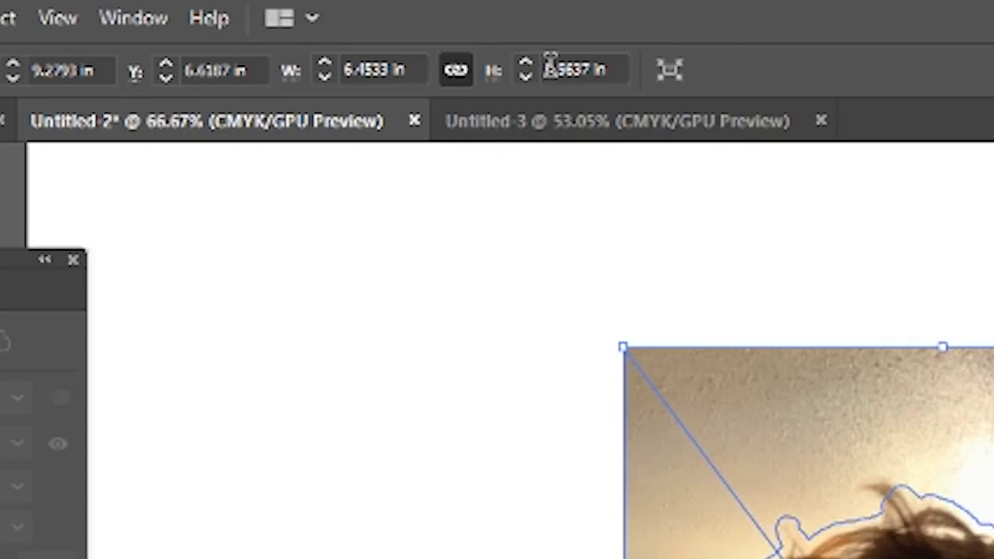
left_click(549, 69)
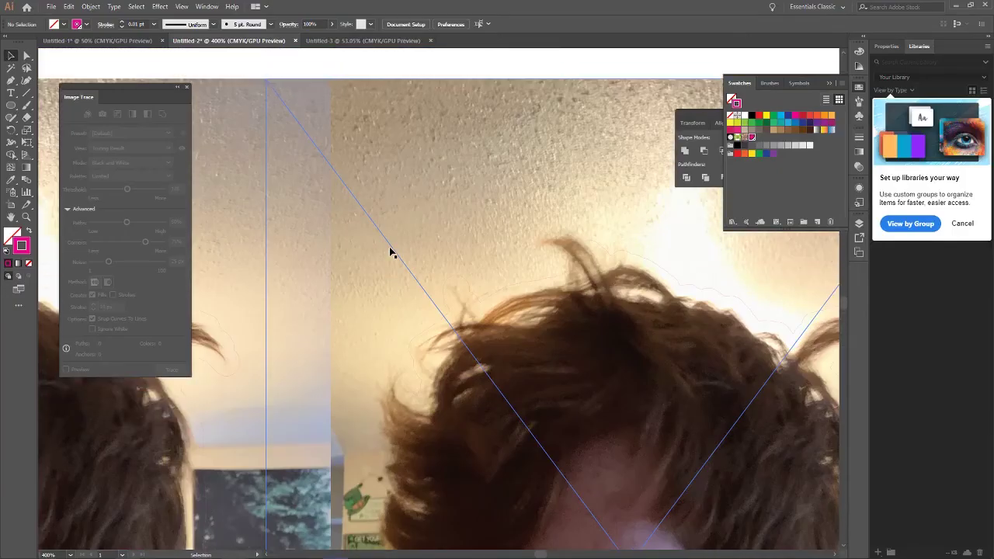
scroll(388, 249, "up", 1)
scroll(363, 160, "down", 3)
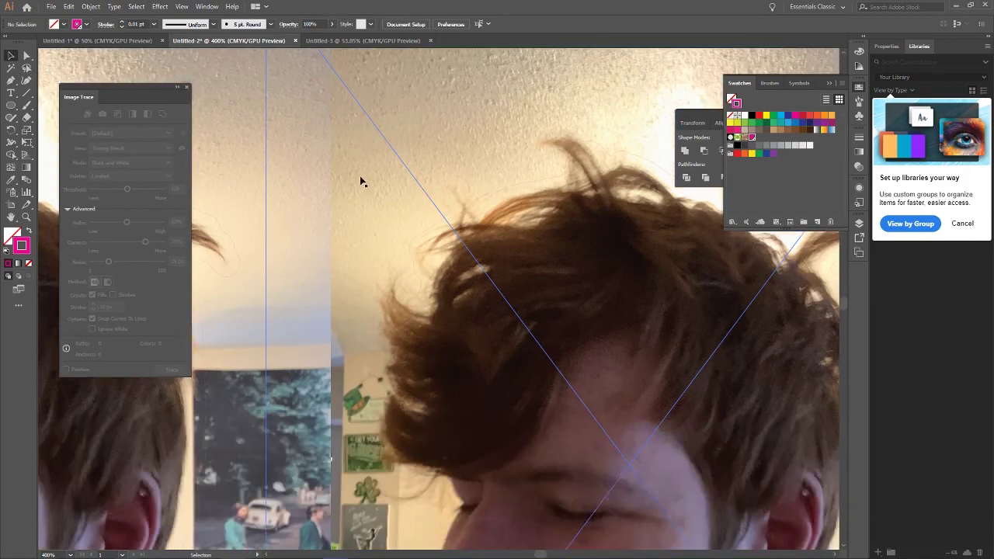
scroll(360, 356, "up", 5)
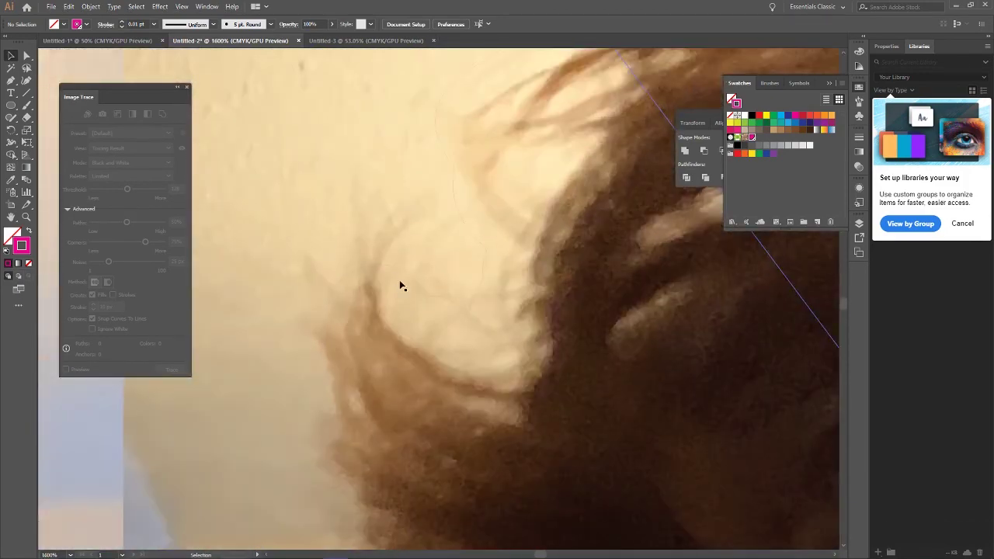
scroll(380, 272, "down", 3)
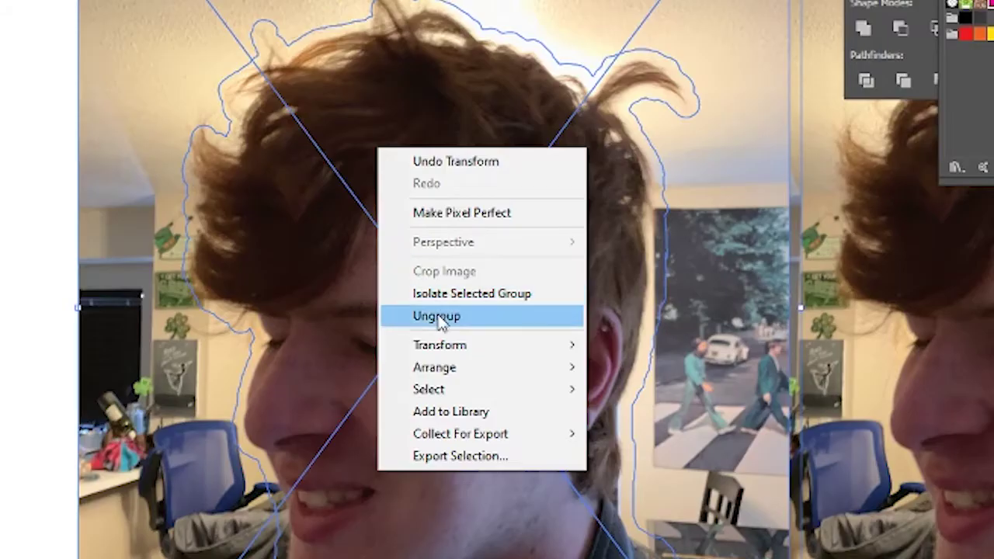
Step: Try to ungroup the first portrait sticker and clip its photo to the silhouette with a copy of the outline pasted in back
left_click(437, 317)
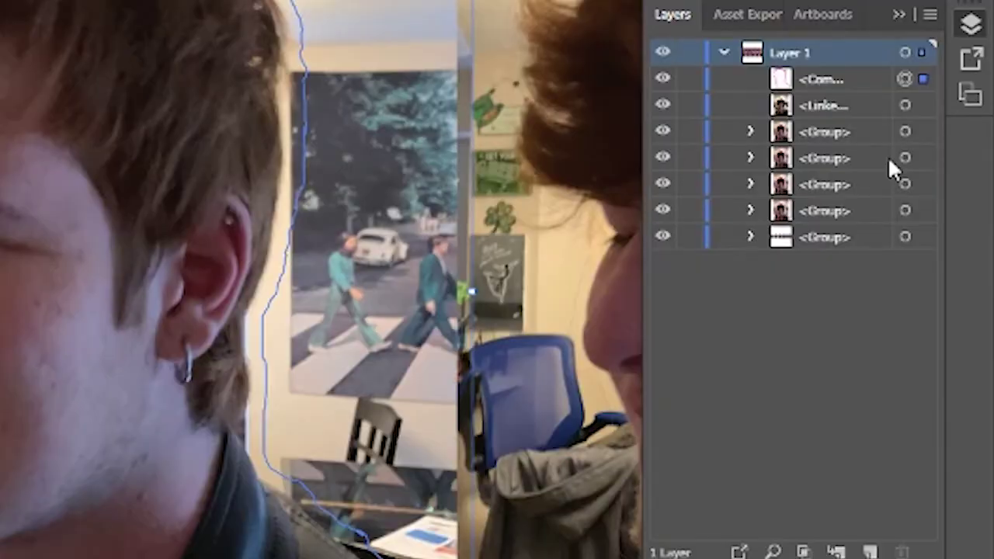
key("ctrl+b")
right_click(388, 244)
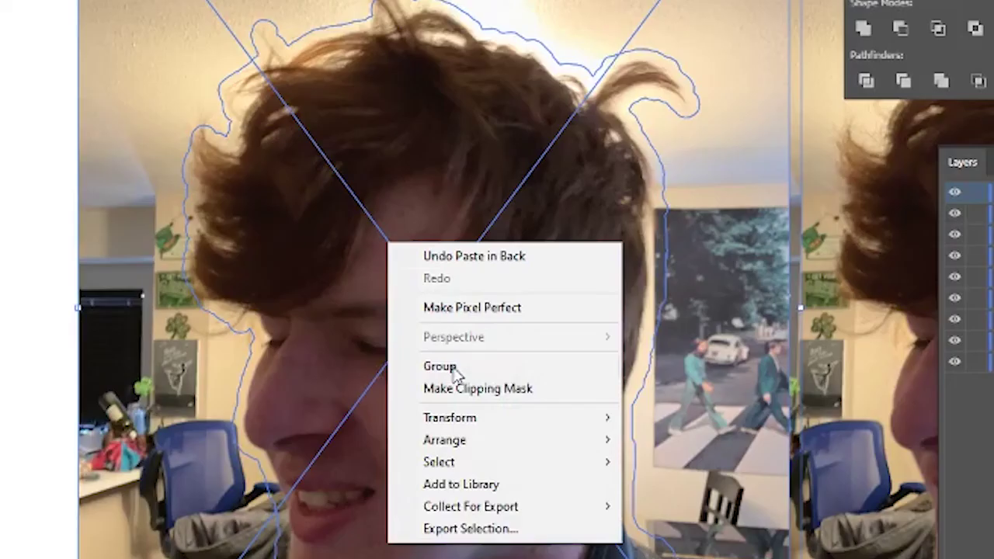
left_click(464, 388)
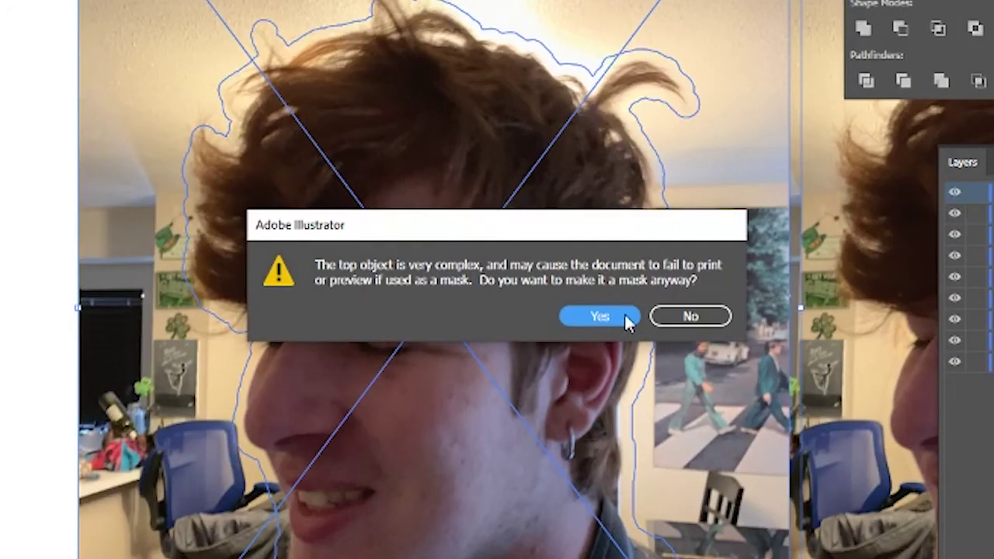
left_click(599, 316)
right_click(395, 275)
left_click(476, 418)
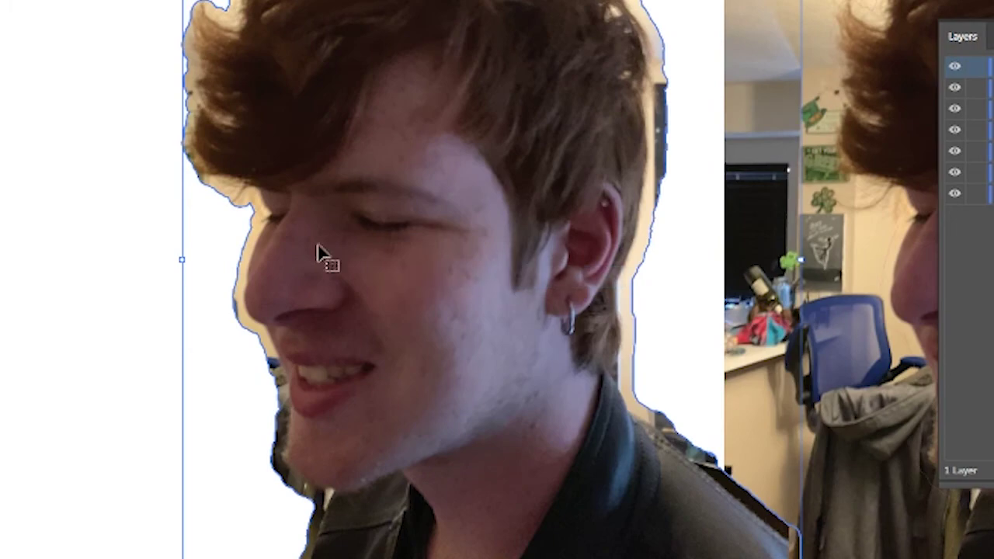
left_click(138, 222)
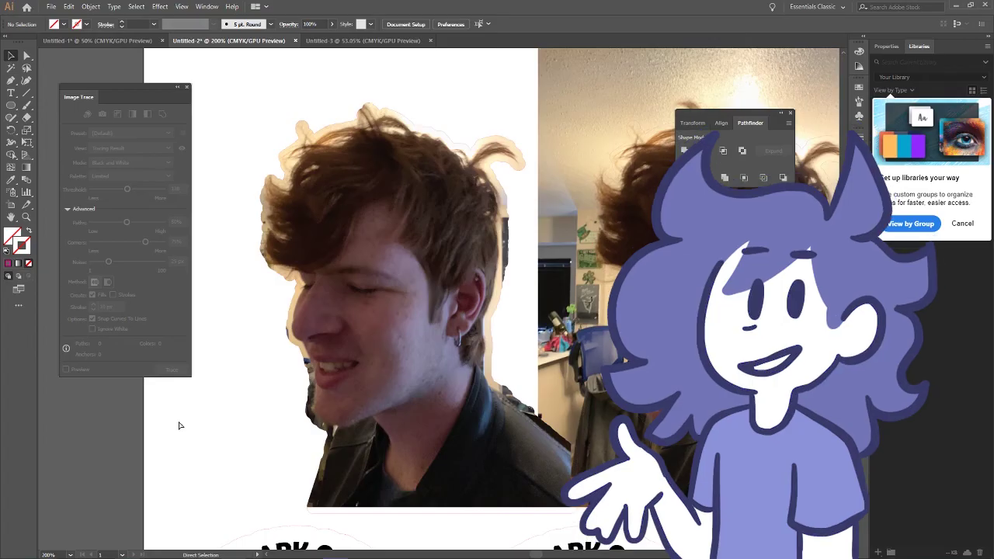
Step: Undo the portrait's clipping-mask edits and clear the selection
key("ctrl+z")
key("ctrl+z")
key("ctrl+z")
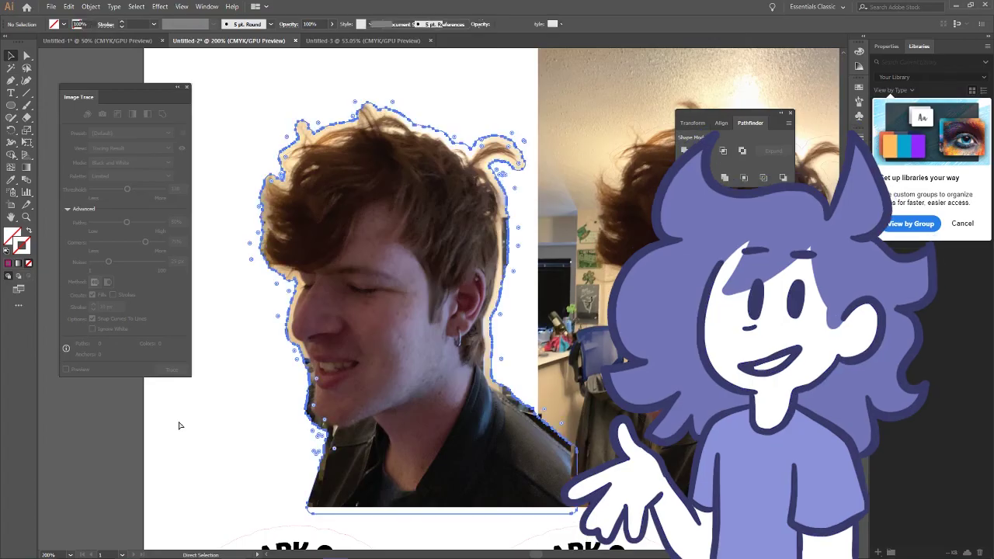
left_click(169, 451)
Step: Shorten the artboard by lowering its upper edge to just above the first row of photo stickers
key("ctrl+0")
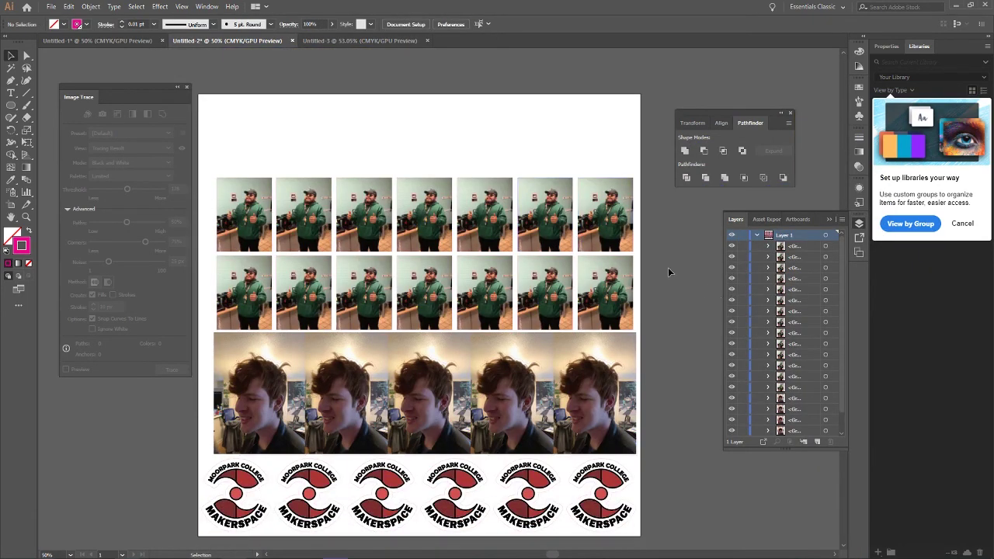
key("shift+o")
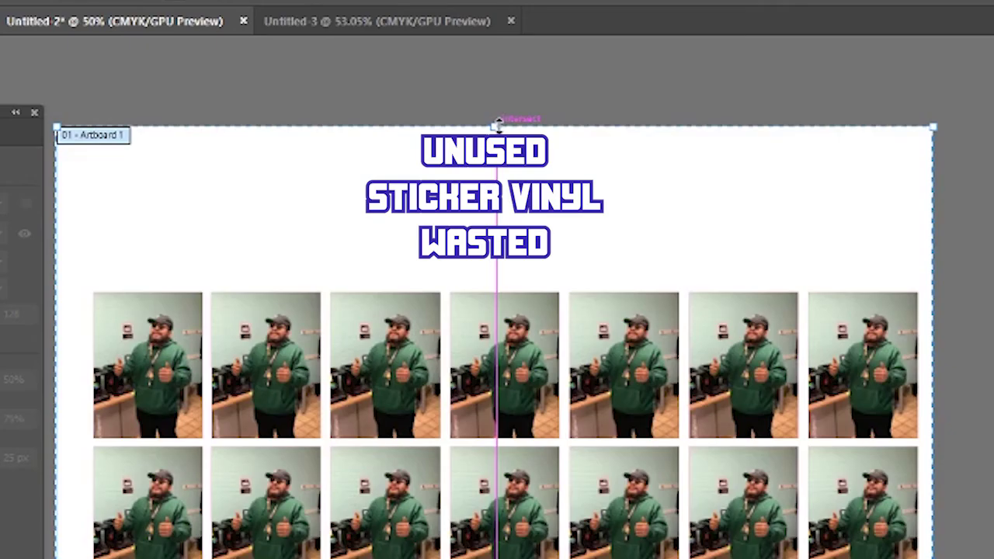
left_click_drag(419, 94, 414, 146)
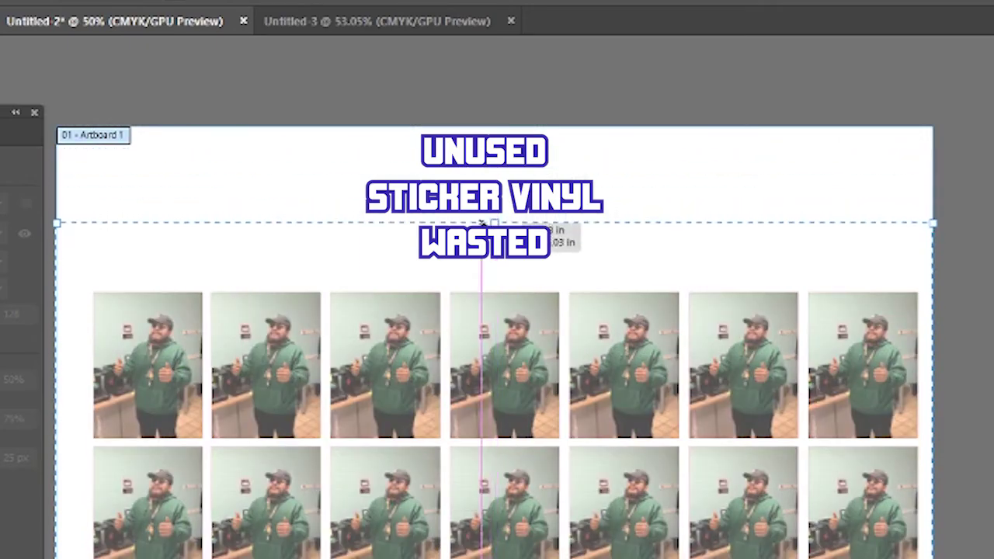
left_click_drag(482, 228, 474, 284)
Step: Save the sticker sheet as an Illustrator EPS file named Cooler Stuff in the Downloads folder
left_click(180, 227)
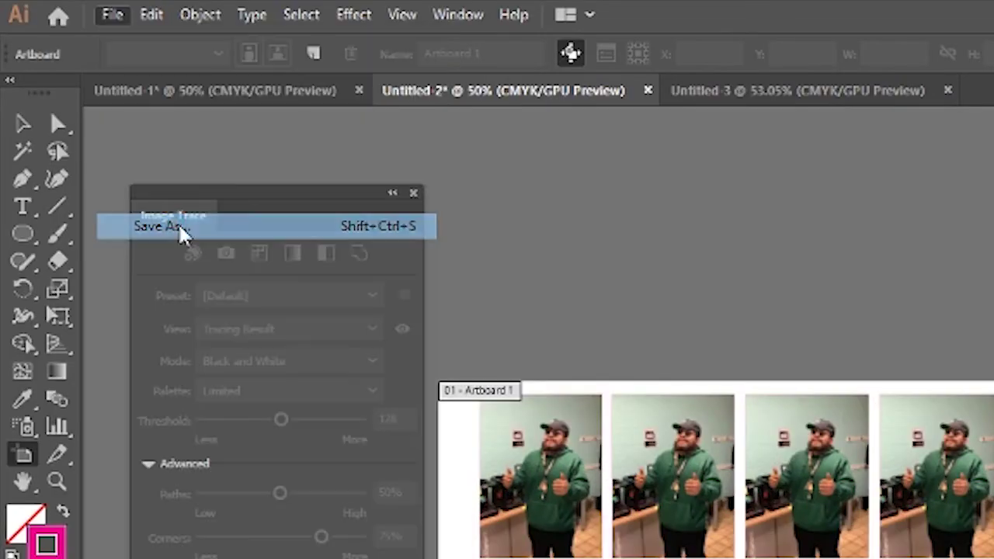
left_click(159, 226)
left_click(256, 321)
left_click(262, 378)
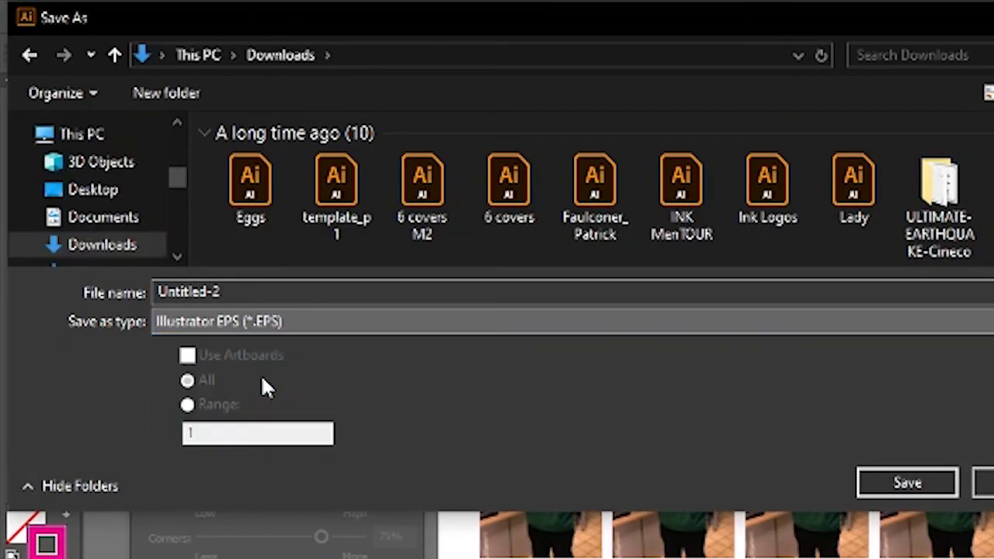
left_click(259, 292)
type("Cooler Stuff")
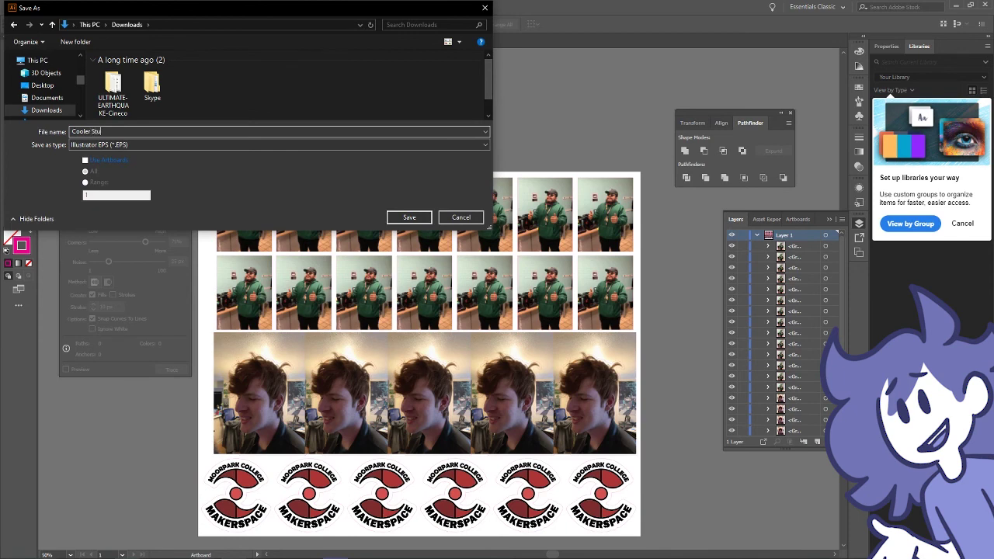
key("Return")
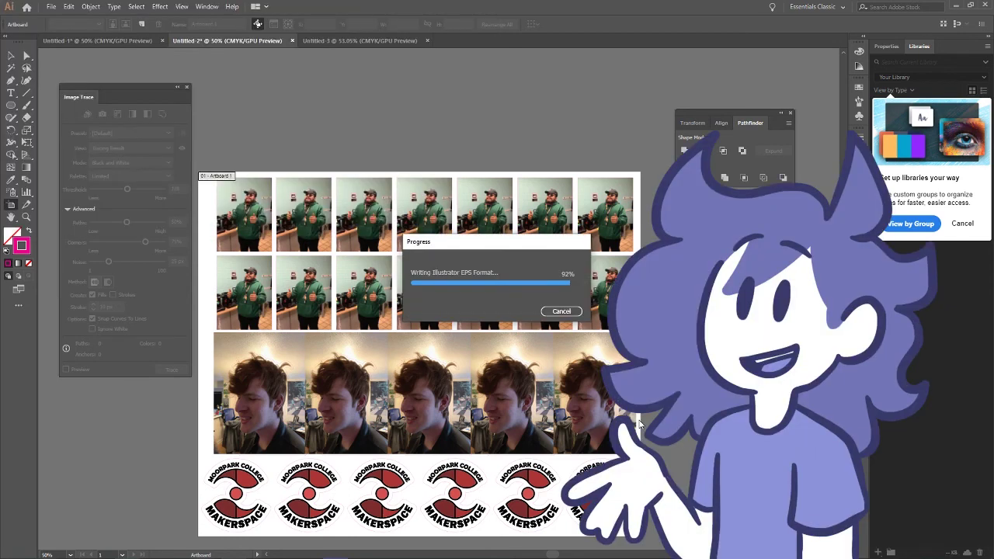